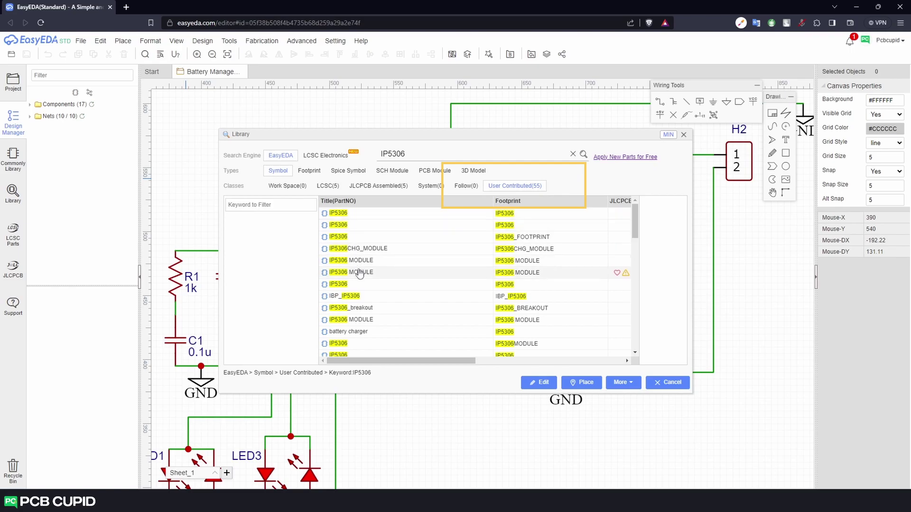
# Preview several user-contributed IP5306 symbols and footprints in the library search results, including IP5306CHG_MODULE.
pyautogui.click(359, 285)
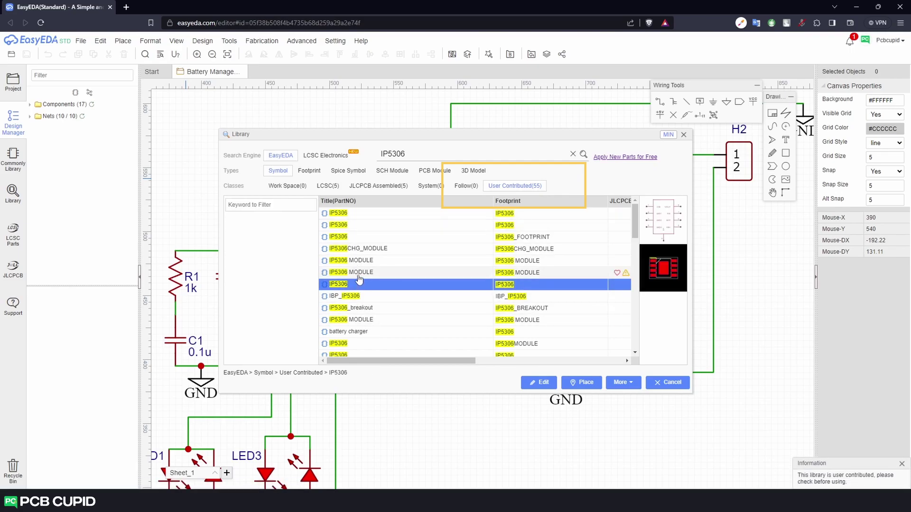
pyautogui.click(360, 272)
pyautogui.click(376, 249)
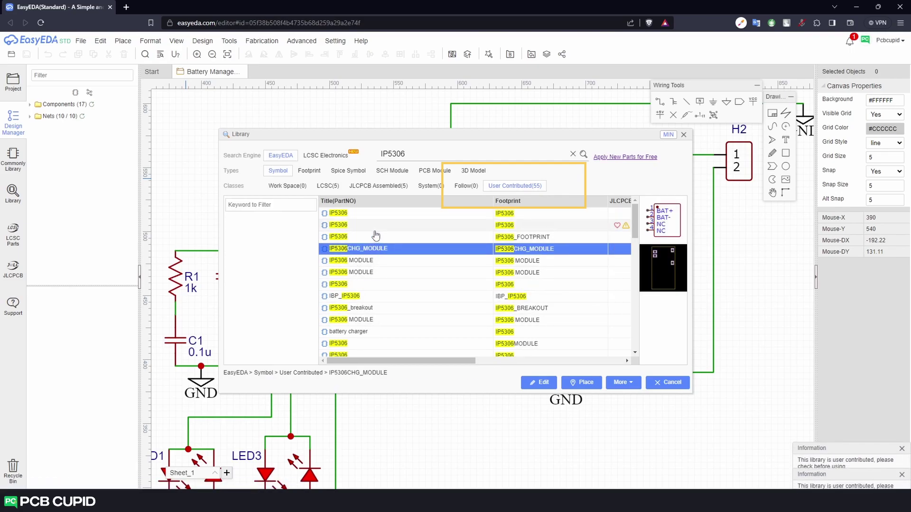
pyautogui.click(375, 235)
pyautogui.click(373, 226)
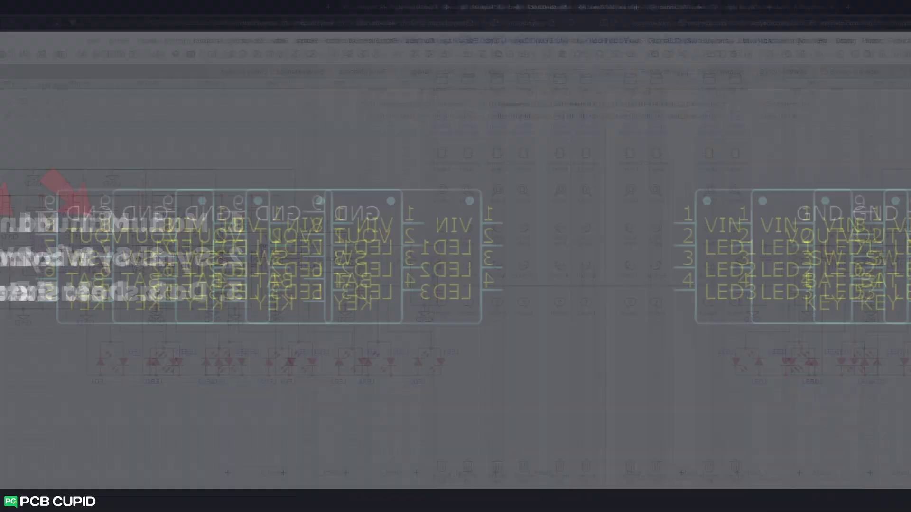
# Create a new blank symbol document for drawing a custom part.
pyautogui.click(82, 41)
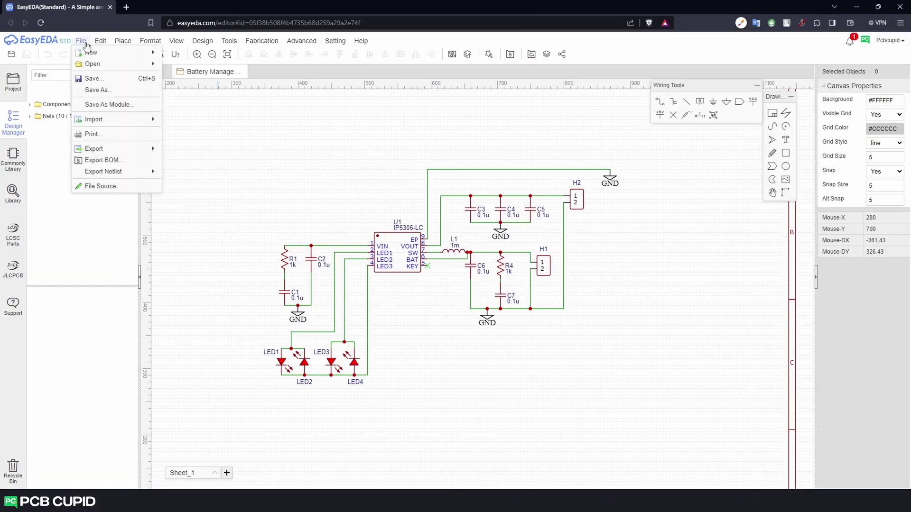
pyautogui.moveTo(92, 53)
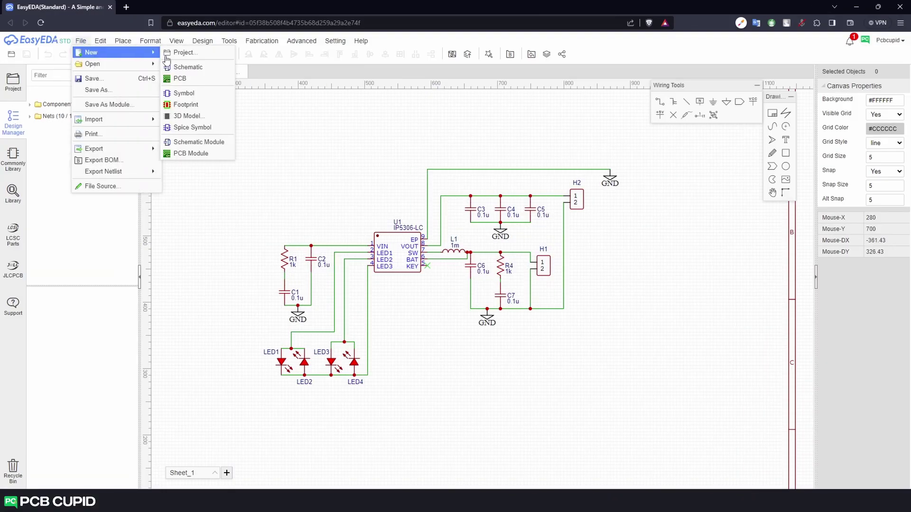
pyautogui.click(190, 92)
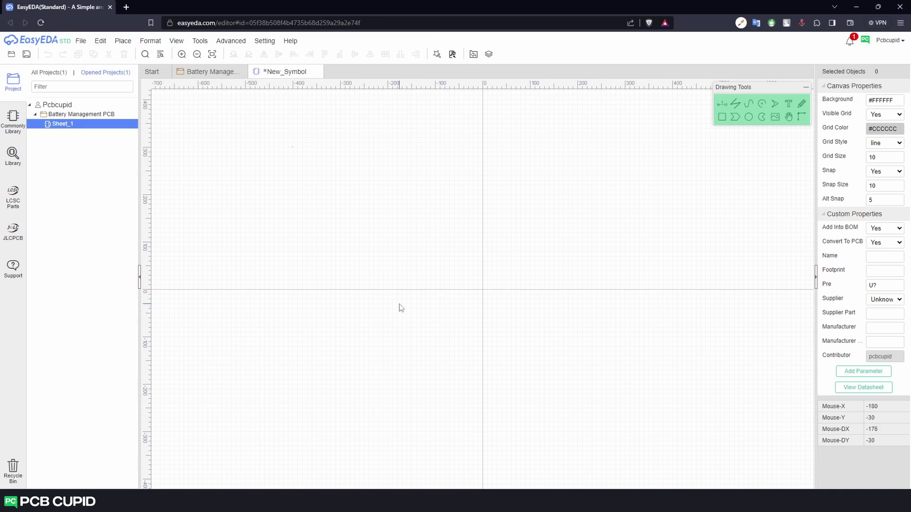
# Draw a rectangular symbol body about 60 by 70 units around the canvas origin.
pyautogui.scroll(2, 422, 297)
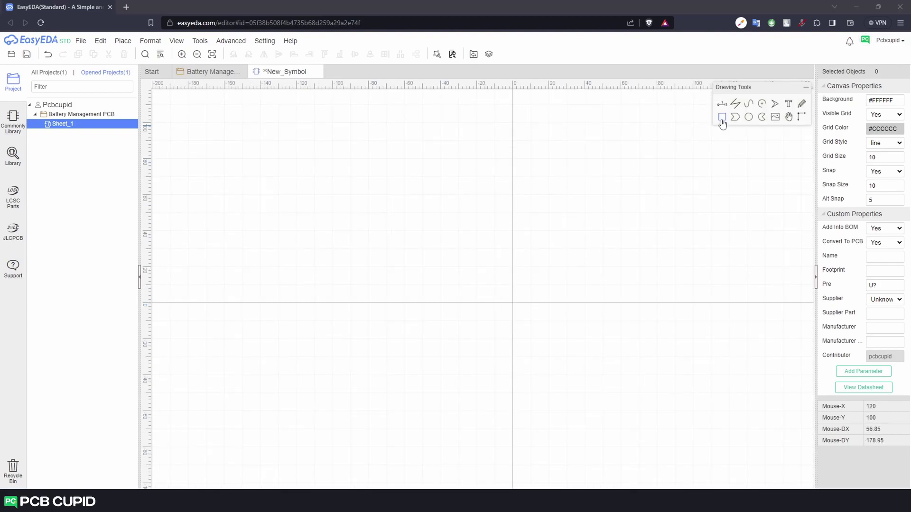
pyautogui.click(722, 117)
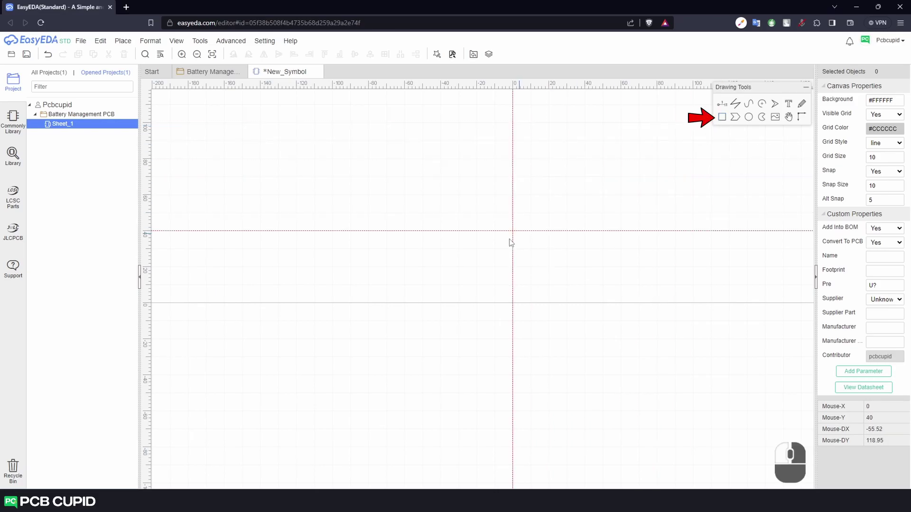
pyautogui.moveTo(459, 249)
pyautogui.mouseDown()
pyautogui.moveTo(530, 356)
pyautogui.moveTo(562, 380)
pyautogui.mouseUp()
pyautogui.press('Escape')
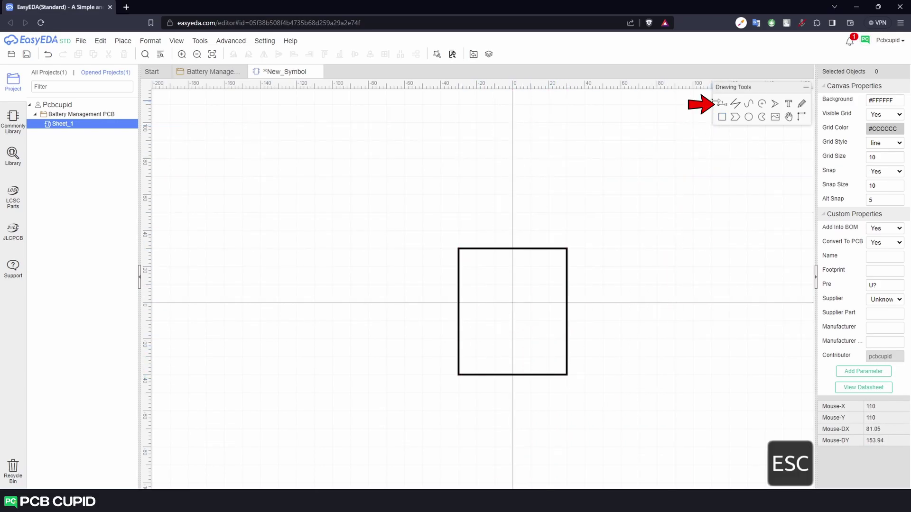
# Place one pin touching the upper part of the rectangle's left edge, starting at X -50, Y 20.
pyautogui.click(727, 108)
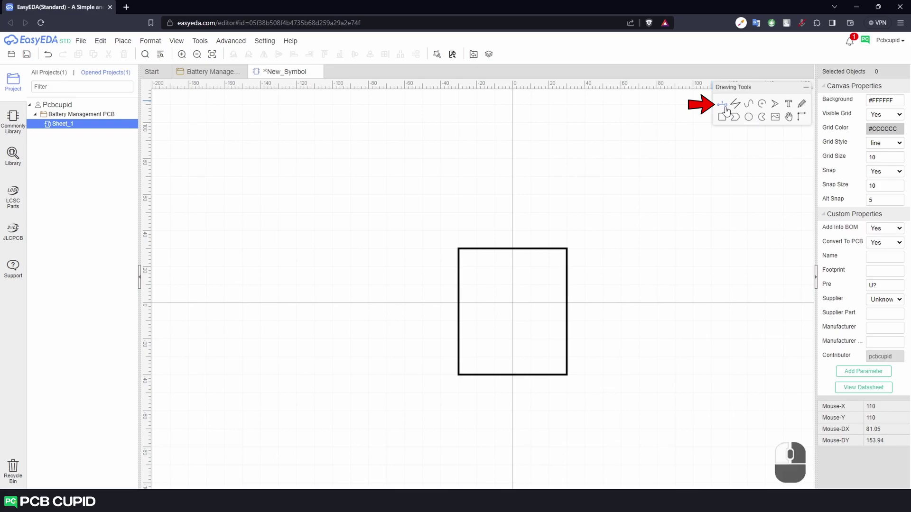
pyautogui.click(423, 266)
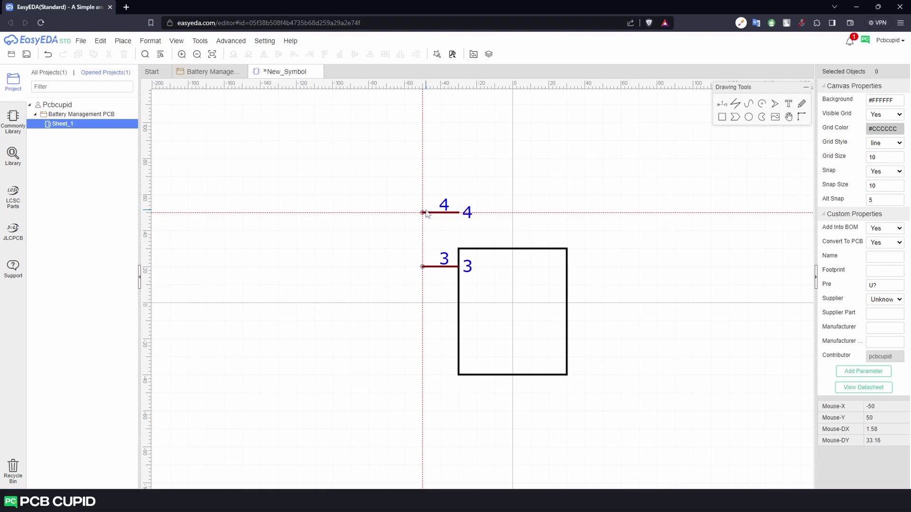
pyautogui.press('Escape')
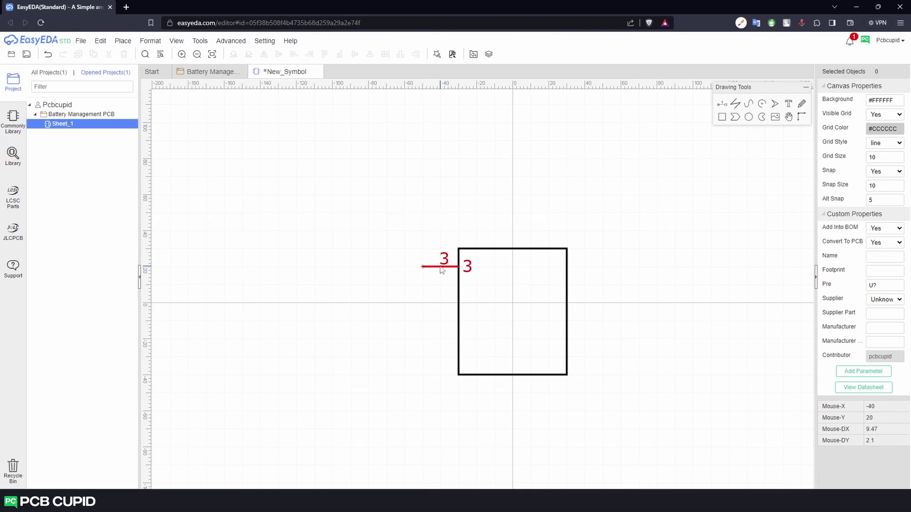
# Name the placed pin Vin and set both its number and its spice number to 1.
pyautogui.click(442, 268)
pyautogui.doubleClick(881, 102)
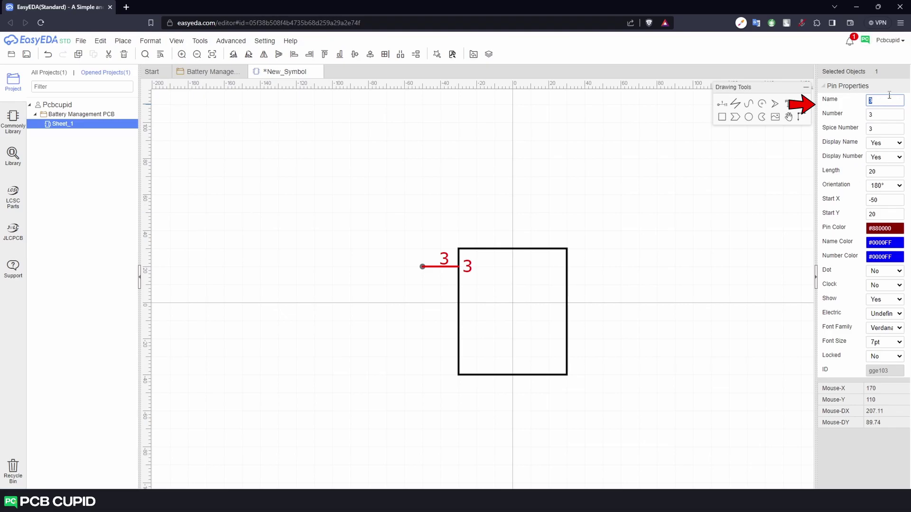
pyautogui.write('Vin')
pyautogui.press('Tab')
pyautogui.write('1')
pyautogui.press('Tab')
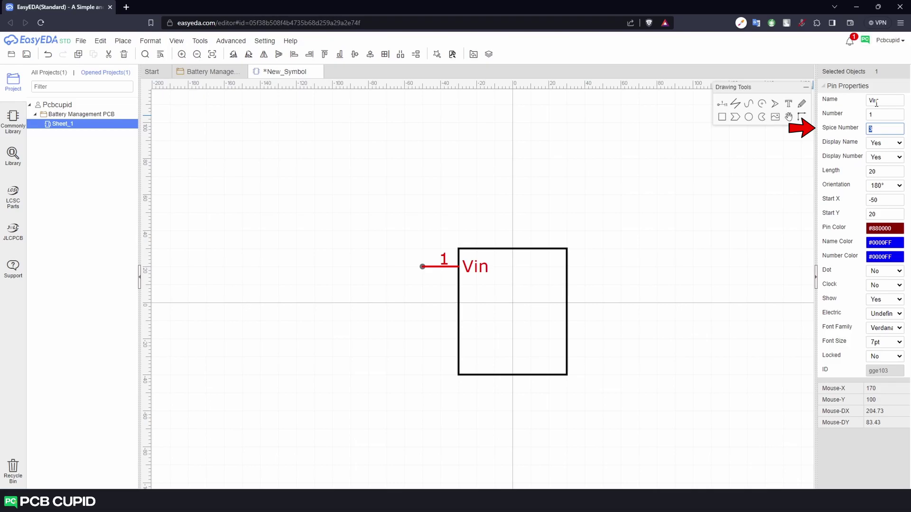
pyautogui.write('1')
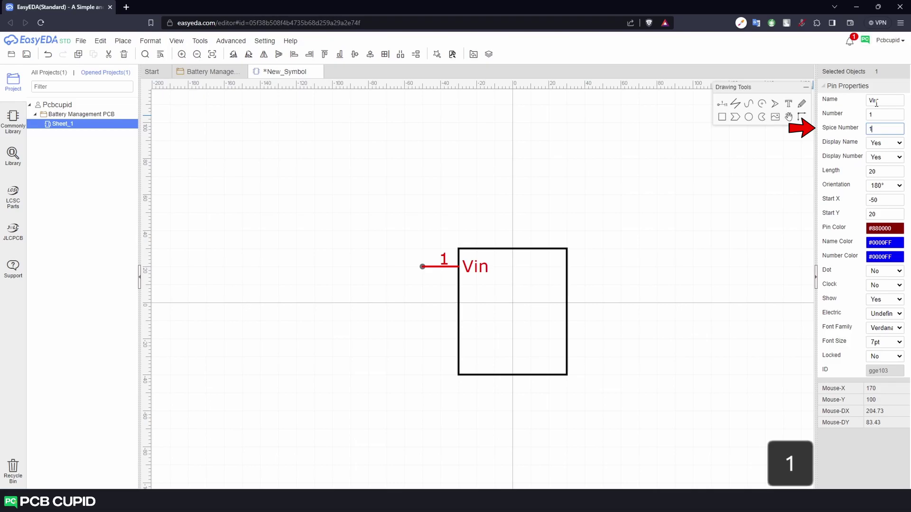
# Try hiding the Vin pin's number and return its display option to Yes.
pyautogui.click(885, 144)
pyautogui.click(885, 146)
pyautogui.click(884, 160)
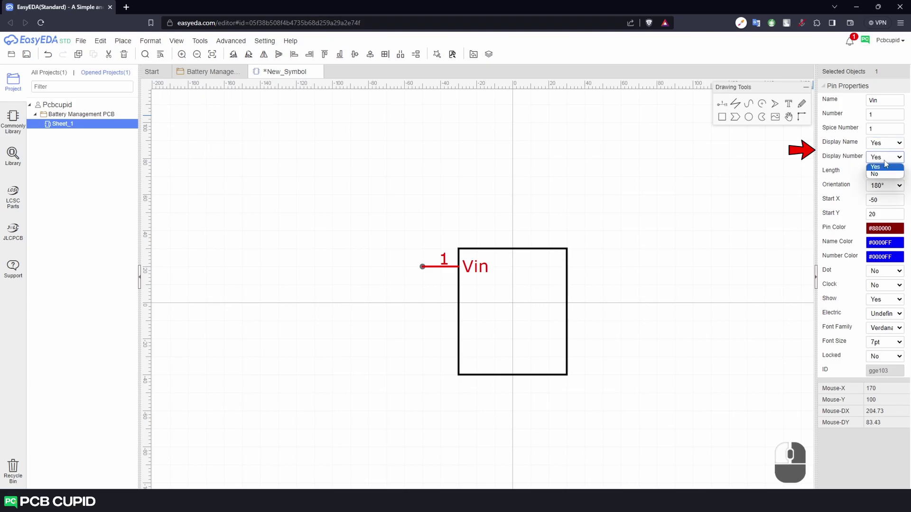
pyautogui.click(884, 174)
pyautogui.click(884, 157)
pyautogui.click(877, 167)
pyautogui.click(882, 144)
pyautogui.click(889, 154)
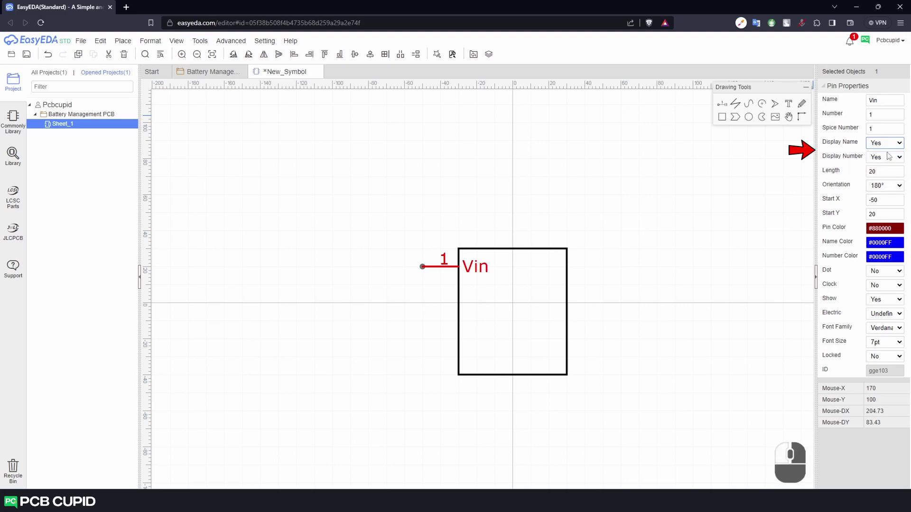
# Try a length of 30 for the Vin pin and return it to 20.
pyautogui.doubleClick(885, 171)
pyautogui.scroll(1, 885, 173)
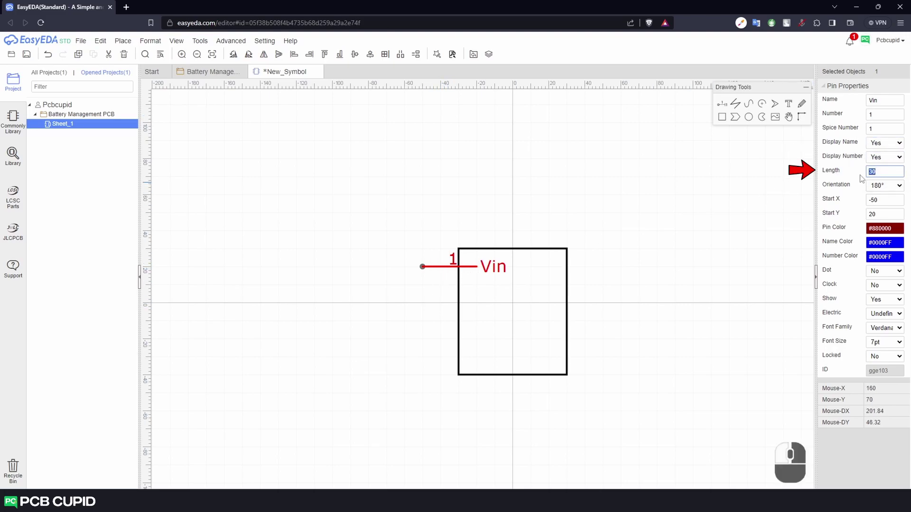
pyautogui.scroll(-1, 861, 178)
# Examine the Vin pin's start X and start Y coordinates against its position on the canvas.
pyautogui.doubleClick(892, 200)
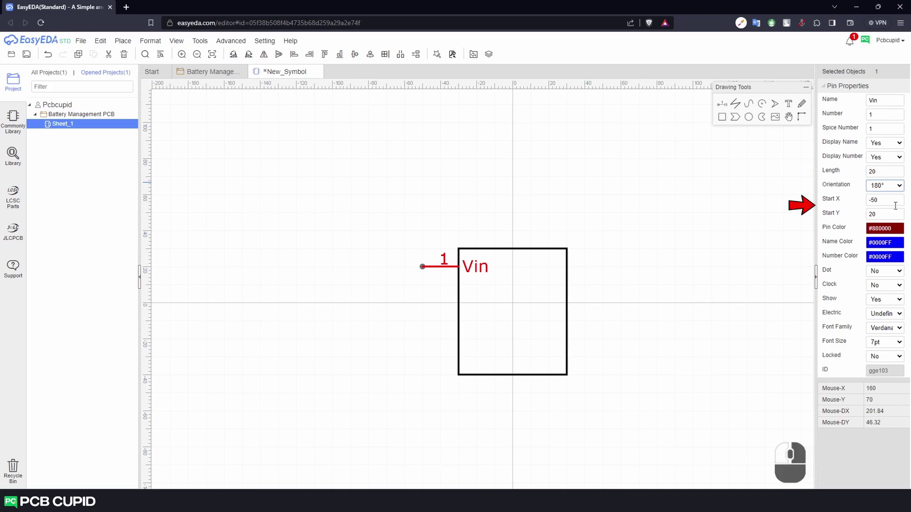
pyautogui.click(872, 215)
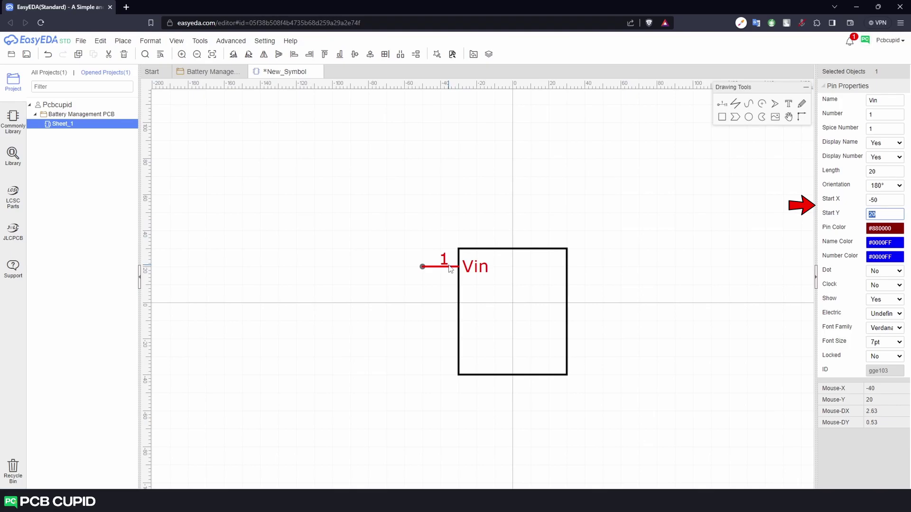
pyautogui.click(444, 268)
pyautogui.click(452, 269)
pyautogui.moveTo(474, 266)
pyautogui.mouseDown()
pyautogui.moveTo(471, 273)
pyautogui.moveTo(487, 276)
pyautogui.mouseUp()
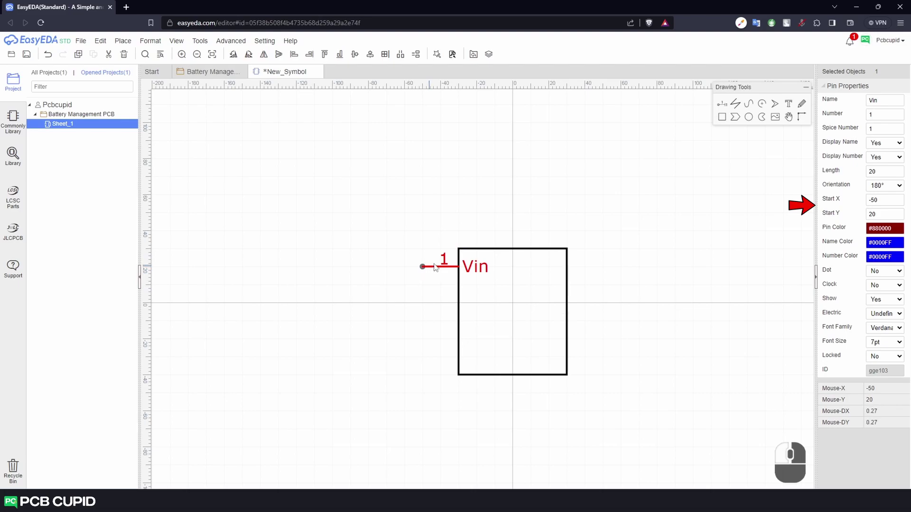
# Look at the colour choices for the Vin pin's line, name and number.
pyautogui.click(883, 228)
pyautogui.click(839, 227)
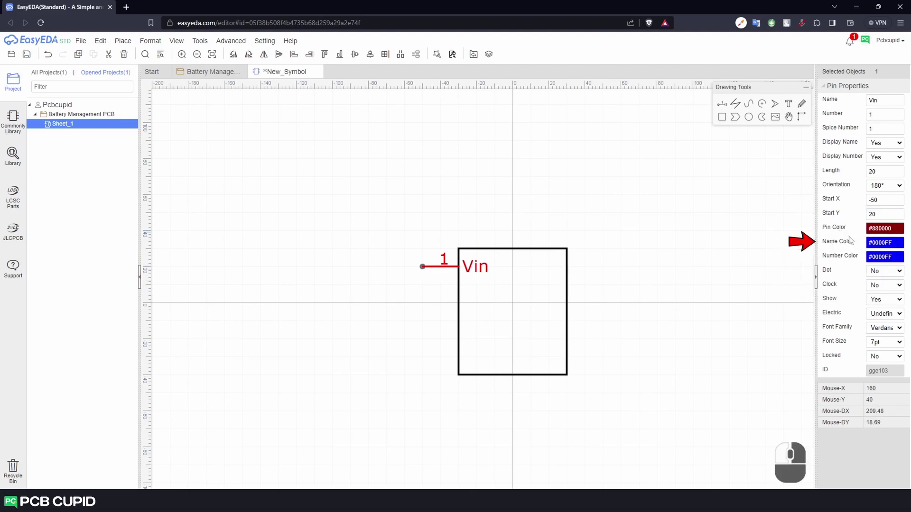
pyautogui.click(884, 242)
pyautogui.click(845, 242)
pyautogui.click(885, 257)
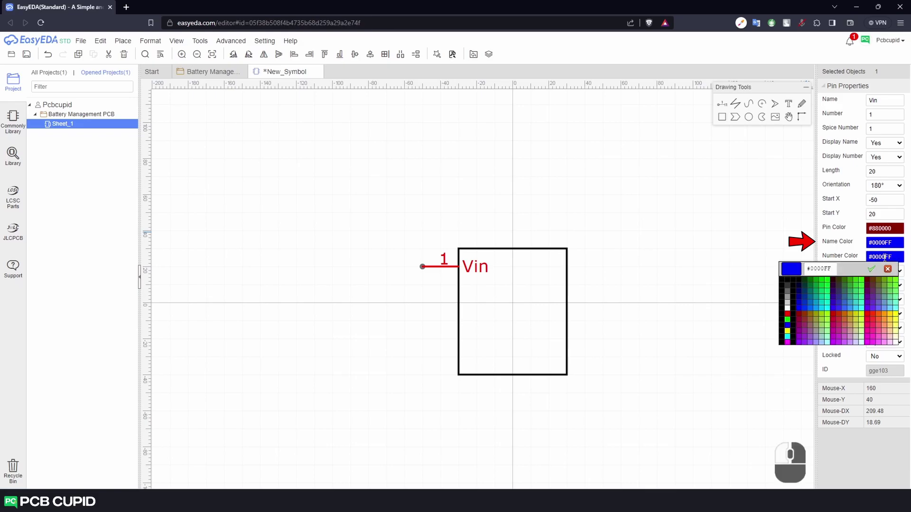
pyautogui.click(850, 249)
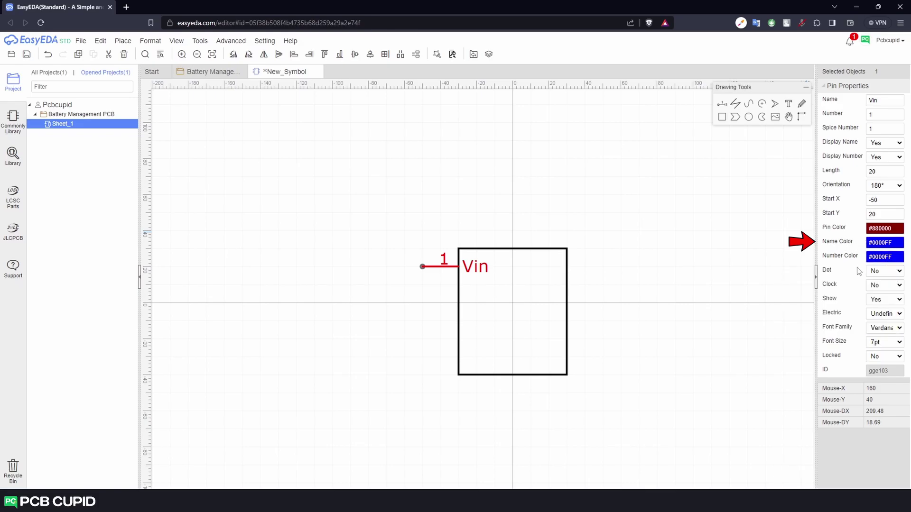
# Try the Dot and Clock markers on the Vin pin and return both options to No.
pyautogui.click(885, 271)
pyautogui.click(891, 284)
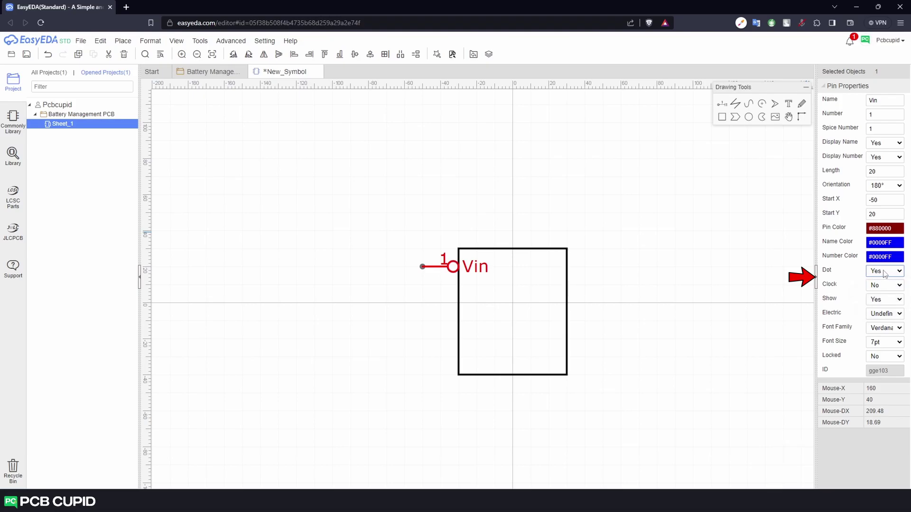
pyautogui.click(885, 272)
pyautogui.click(889, 291)
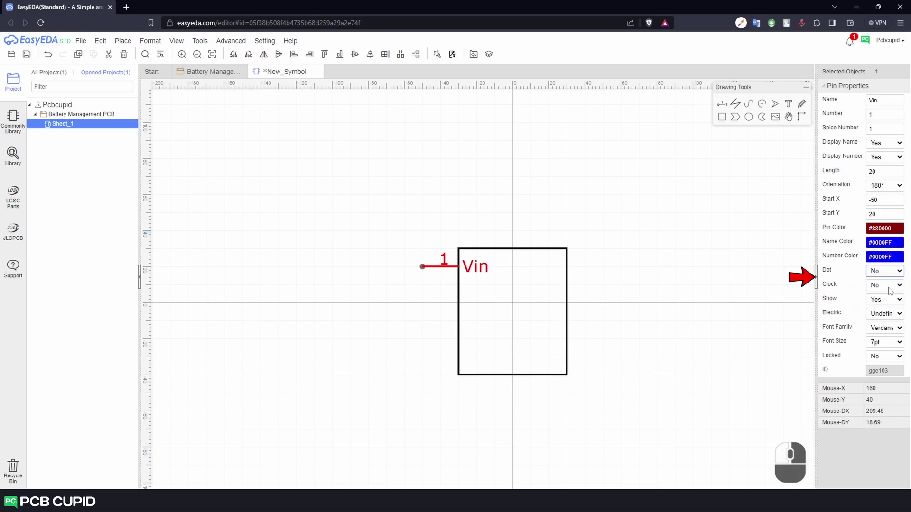
pyautogui.click(890, 286)
pyautogui.click(887, 294)
pyautogui.click(886, 289)
pyautogui.click(877, 304)
# Set the Vin pin's Show option to No and its Electric type to Power.
pyautogui.click(876, 301)
pyautogui.click(879, 315)
pyautogui.click(882, 304)
pyautogui.click(883, 313)
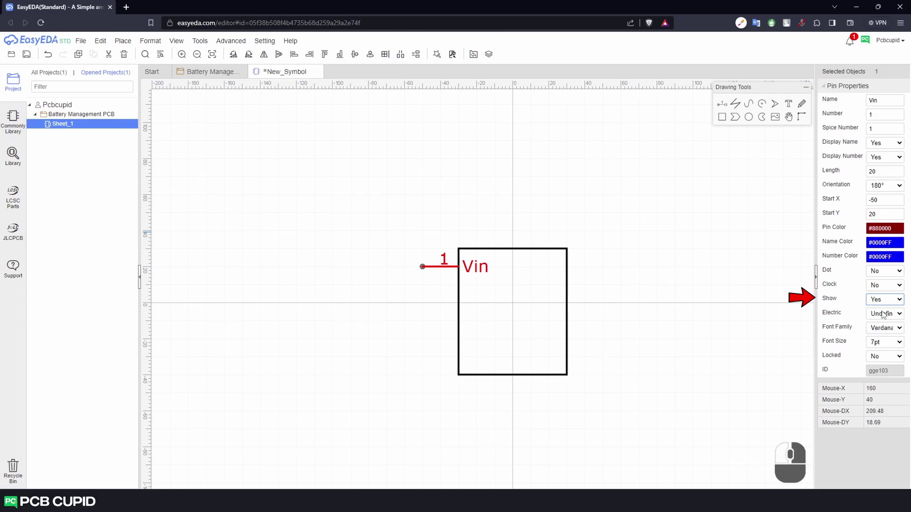
pyautogui.click(874, 301)
pyautogui.click(882, 311)
pyautogui.click(882, 301)
pyautogui.click(882, 315)
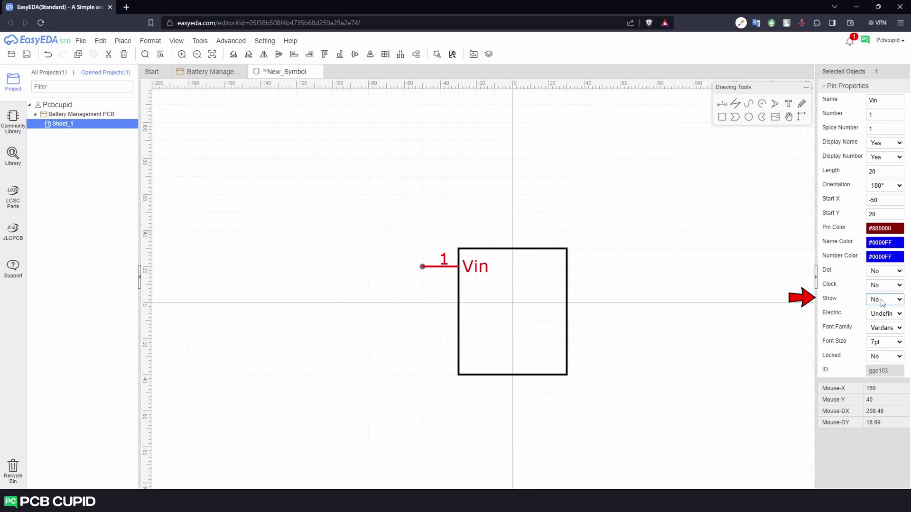
pyautogui.click(884, 316)
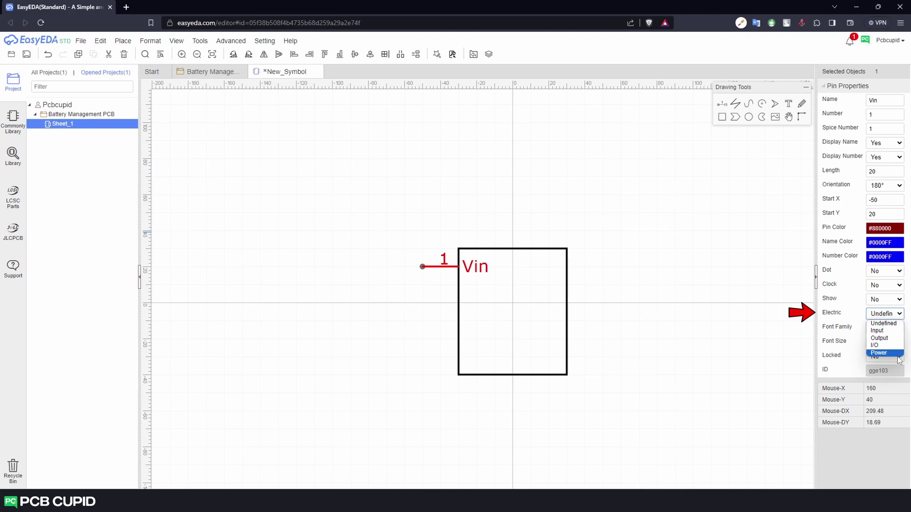
pyautogui.click(881, 354)
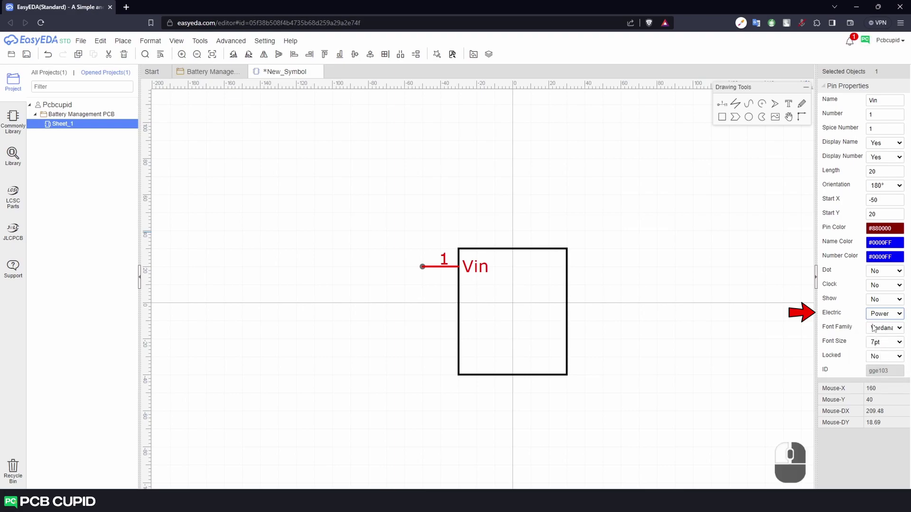
# Look through the font family and font size options for the Vin pin, and deselect the pin.
pyautogui.click(894, 329)
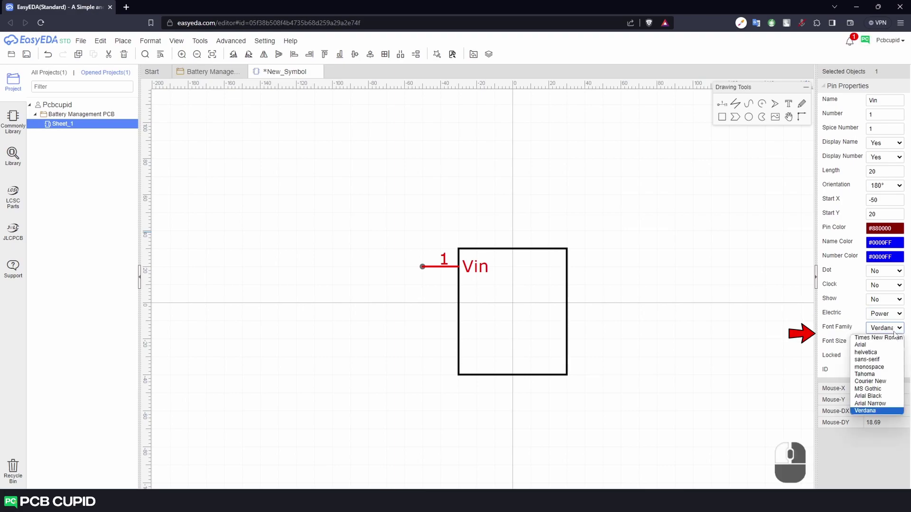
pyautogui.click(894, 333)
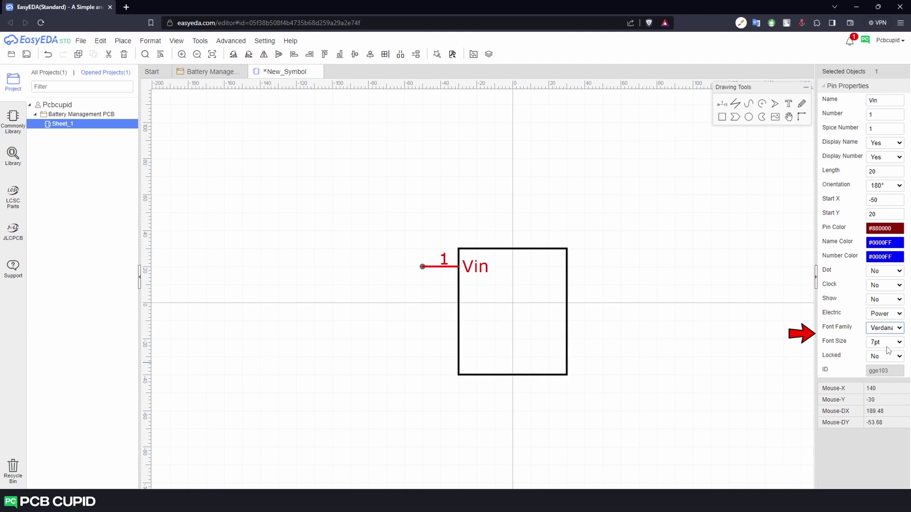
pyautogui.click(889, 343)
pyautogui.click(889, 343)
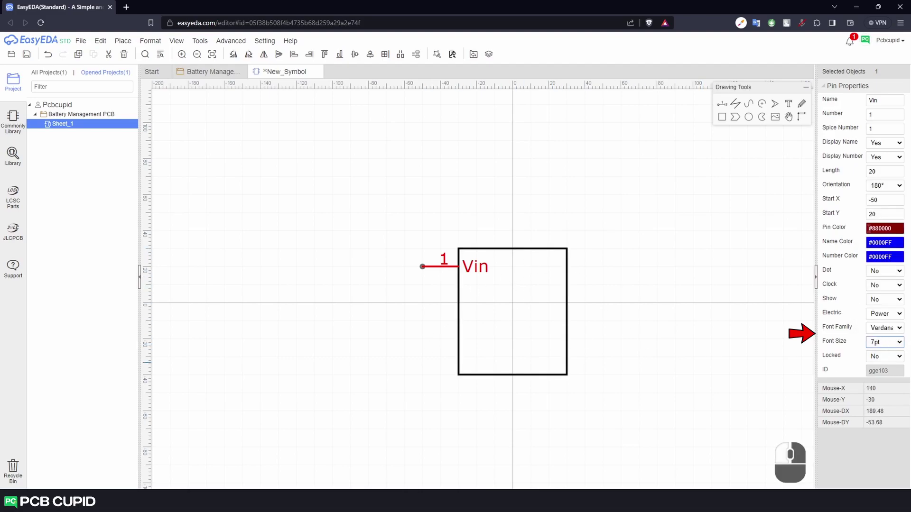
pyautogui.click(655, 417)
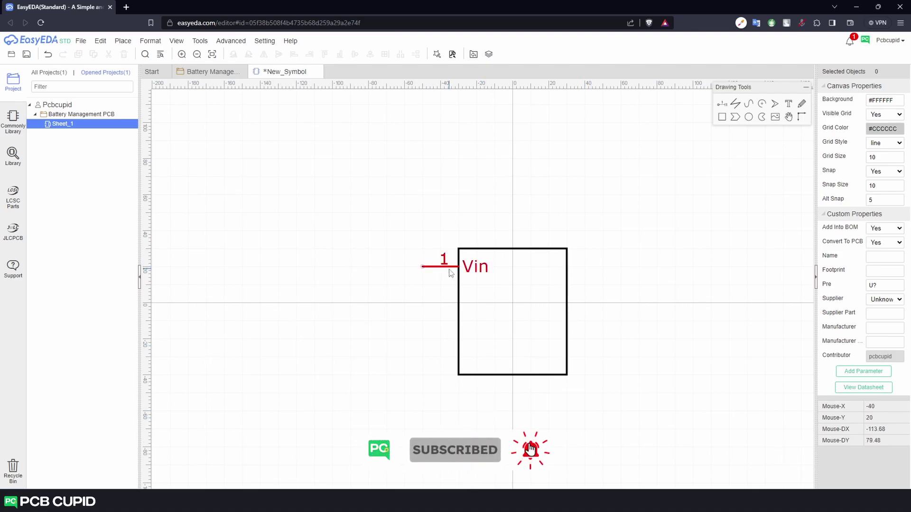
# Place a second pin on the rectangle's left edge below the Vin pin, level with the horizontal axis.
pyautogui.click(722, 105)
pyautogui.click(422, 302)
pyautogui.press('Escape')
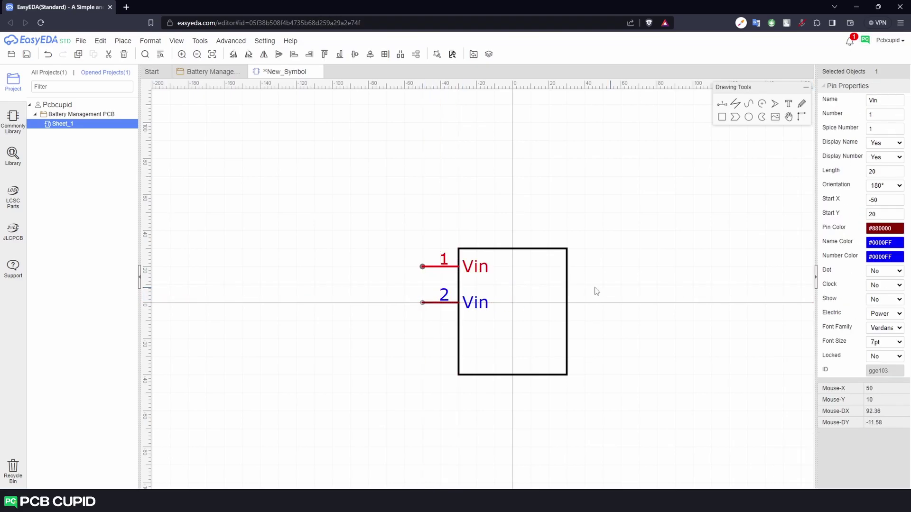
# Rename the second pin LED1 and set its Electric type to Output.
pyautogui.click(446, 303)
pyautogui.doubleClick(483, 304)
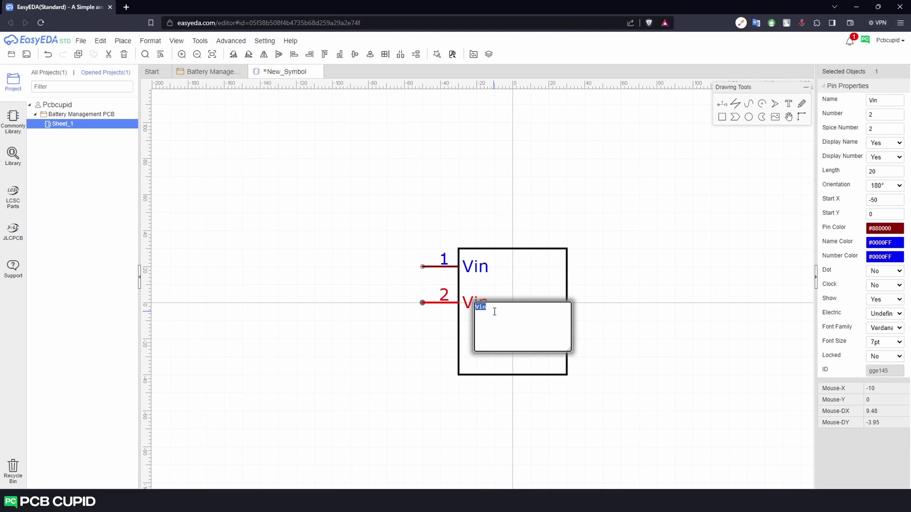
pyautogui.write('LED1')
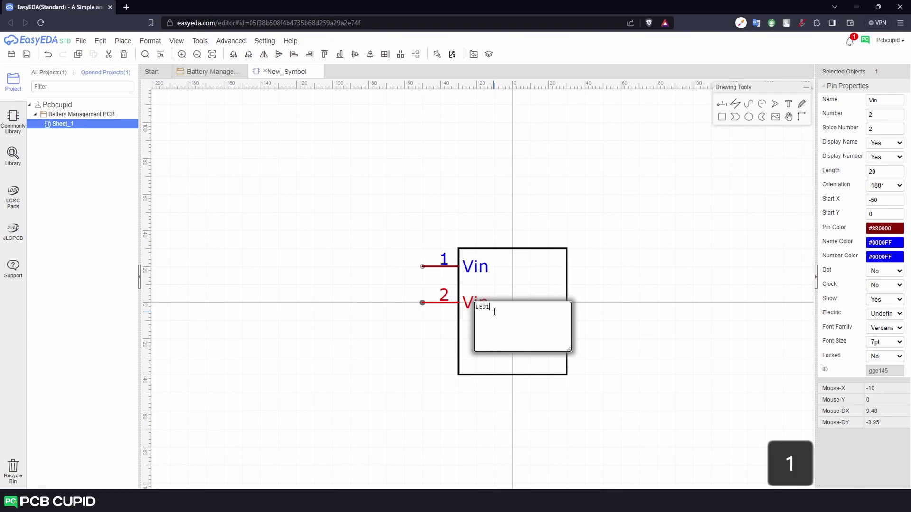
pyautogui.click(787, 138)
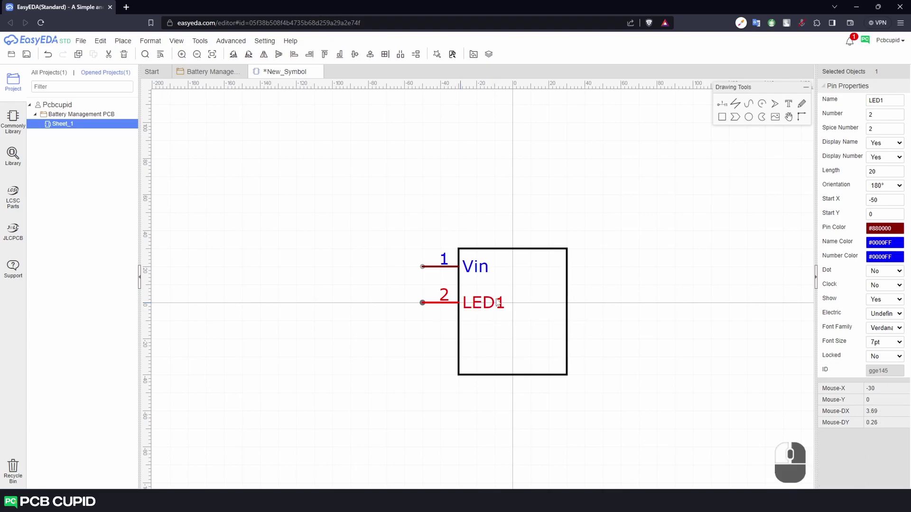
pyautogui.click(886, 315)
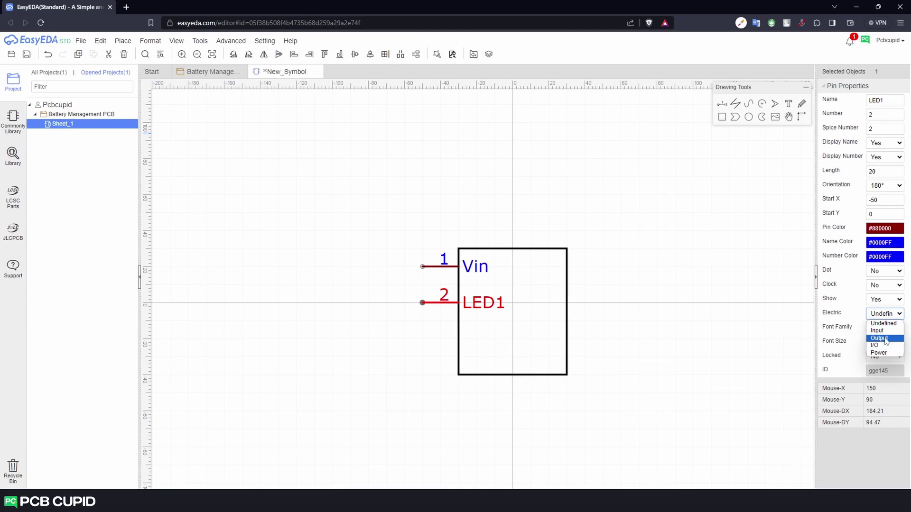
pyautogui.click(886, 339)
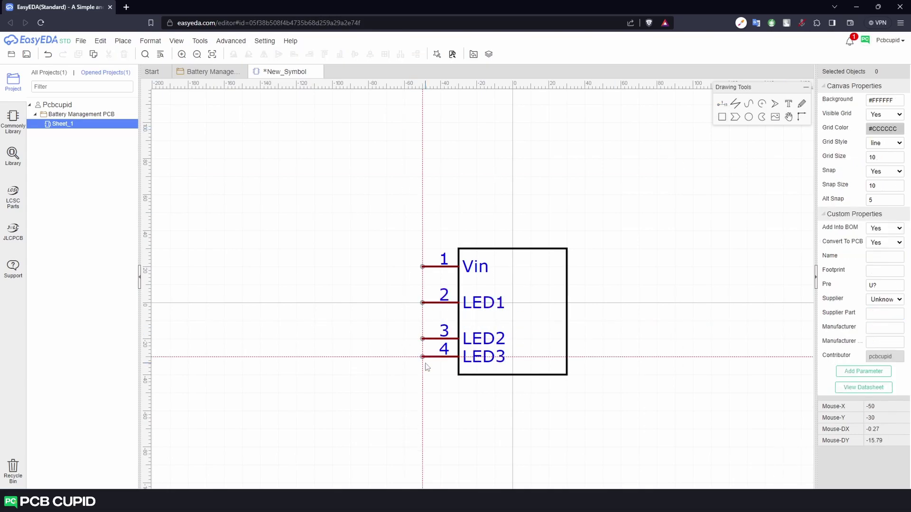
# Move the LED3 pin down to Y -40 and enlarge the rectangle by 10 units downward, upward and to the right.
pyautogui.moveTo(422, 357); pyautogui.dragTo(422, 374)
pyautogui.moveTo(567, 375); pyautogui.dragTo(567, 390)
pyautogui.moveTo(567, 248); pyautogui.dragTo(585, 231)
# Place pin 5, named Key, at 0° on the rectangle's right edge level with LED3, and set its Electric type to I/O.
pyautogui.click(483, 279)
pyautogui.hotkey('ctrl', 'v')
pyautogui.press('space')
pyautogui.press('space')
pyautogui.click(613, 375)
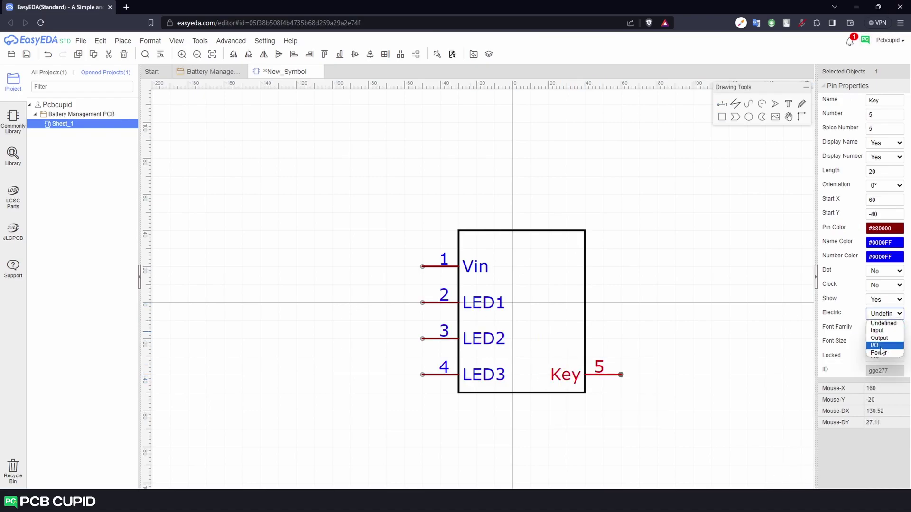
pyautogui.click(881, 348)
# Add pin 6 on the right edge above the Key pin, set its Electric type to Input and name it Bat.
pyautogui.click(723, 104)
pyautogui.click(621, 339)
pyautogui.click(605, 339)
pyautogui.click(894, 313)
pyautogui.click(887, 331)
pyautogui.doubleClick(572, 339)
pyautogui.write('Bat')
pyautogui.press('Return')
# Name pin 7, above the Bat pin, SW.
pyautogui.click(600, 299)
pyautogui.doubleClick(560, 299)
pyautogui.write('SW')
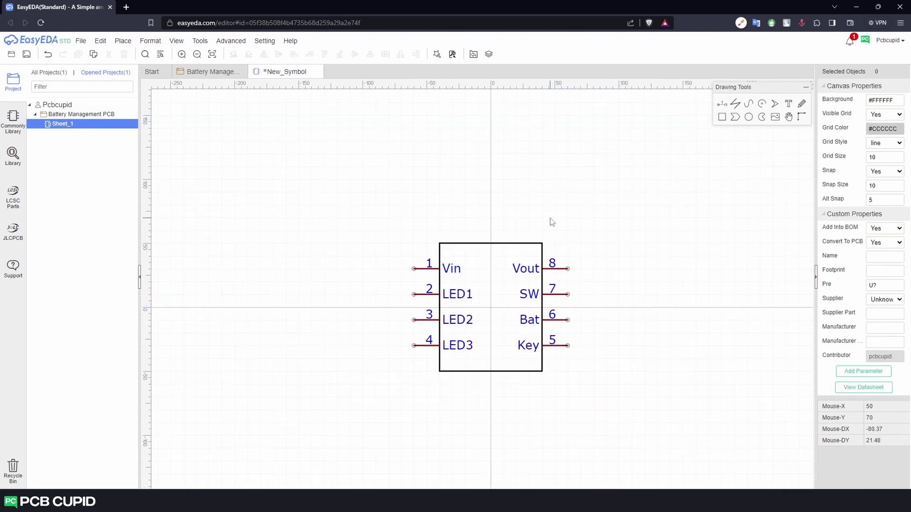
# Start saving the symbol under the title IP5306_Manual with the supplier set to Unknown.
pyautogui.hotkey('ctrl', 's')
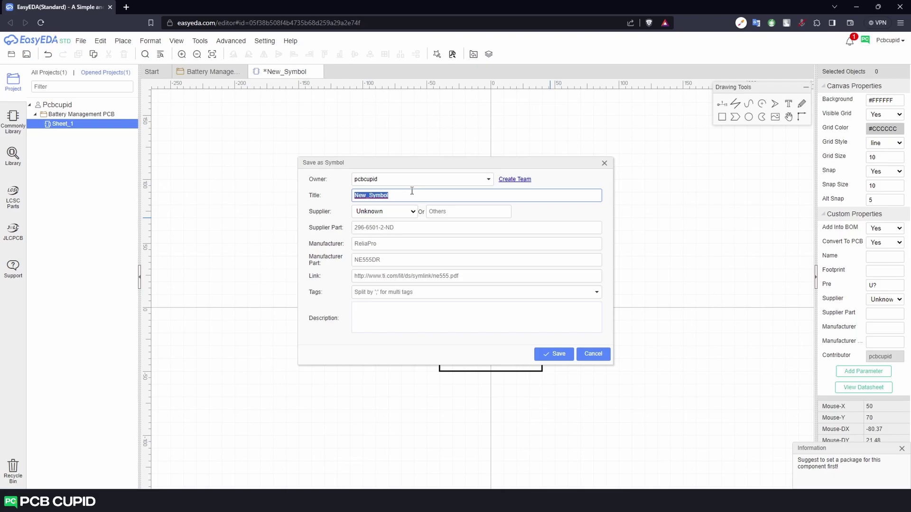
pyautogui.write('IP5306_Manual')
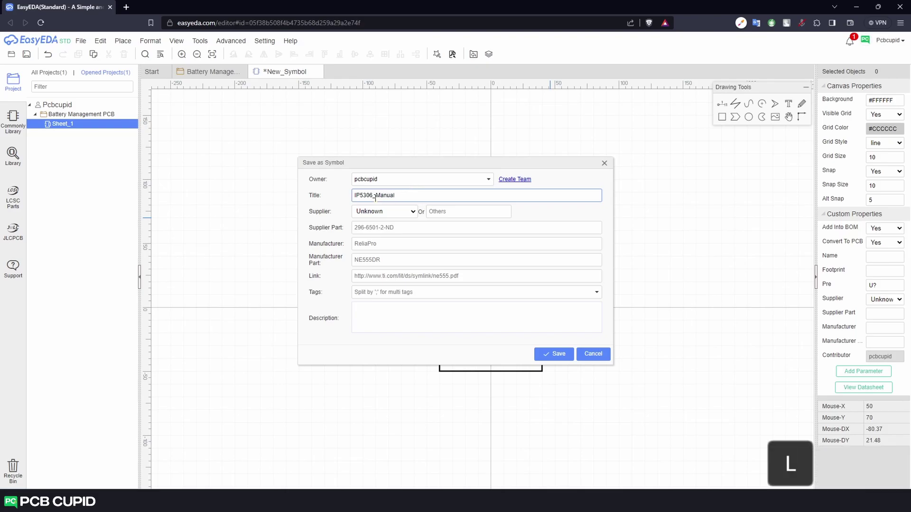
pyautogui.click(399, 212)
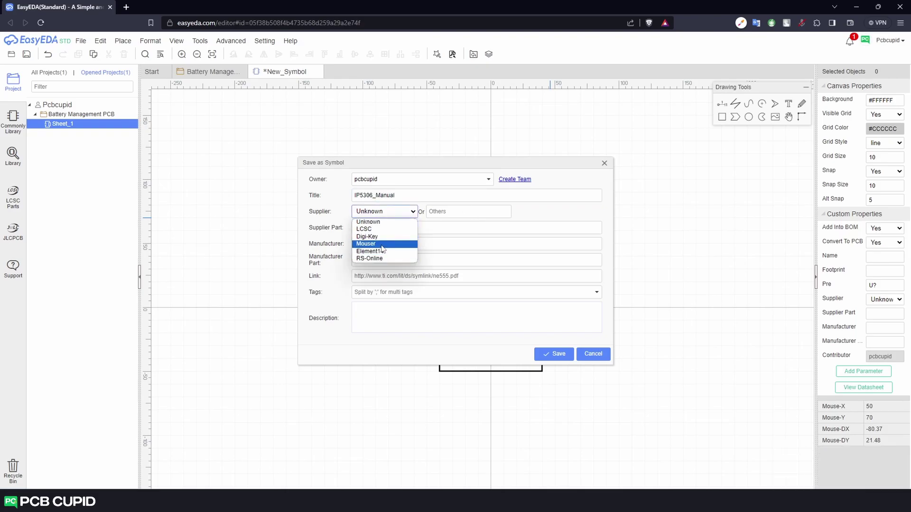
pyautogui.click(396, 229)
pyautogui.click(406, 213)
pyautogui.click(406, 222)
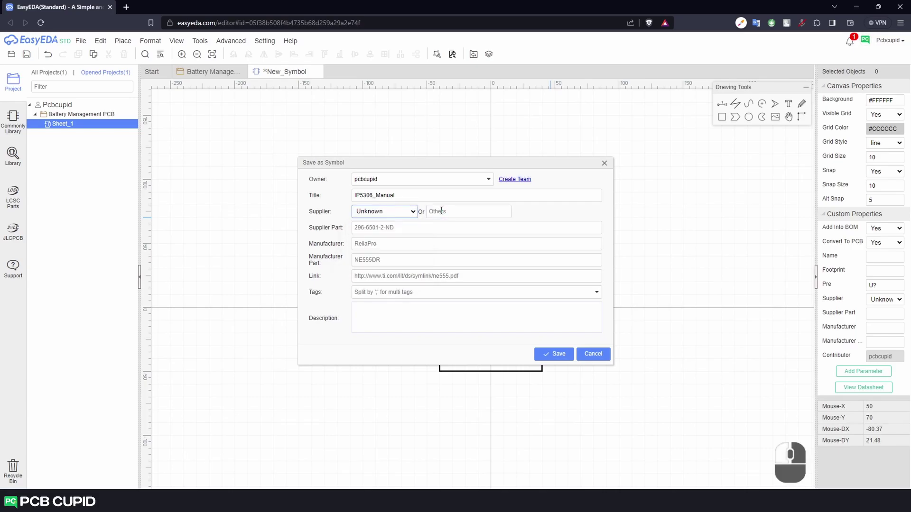
# Enter "Power Bank charger IC" as the symbol's description, leave the optional part details and tags empty, and save the symbol.
pyautogui.click(381, 232)
pyautogui.click(374, 244)
pyautogui.click(359, 261)
pyautogui.click(398, 278)
pyautogui.click(392, 294)
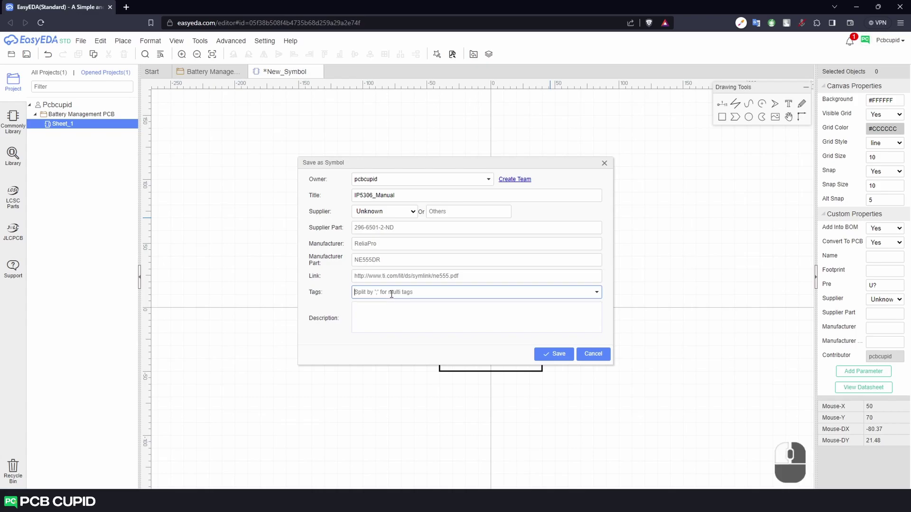
pyautogui.click(392, 306)
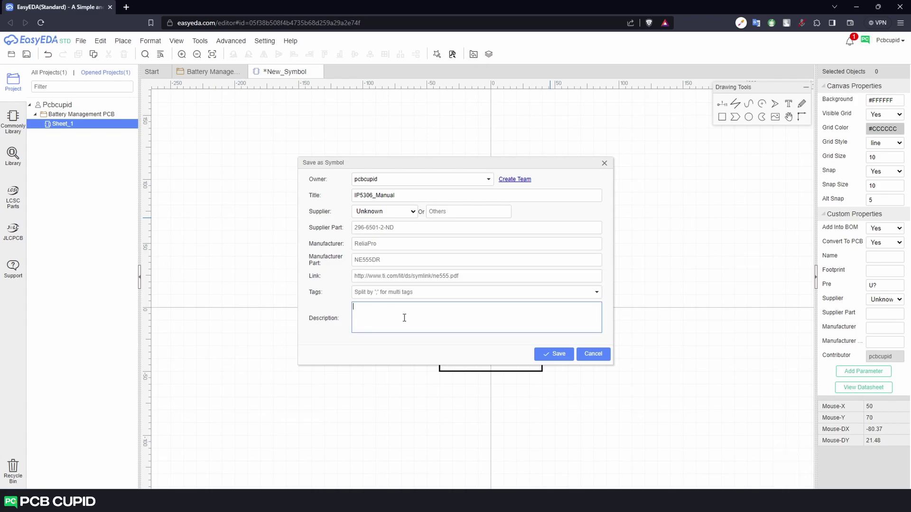
pyautogui.write('Power Bank charger IC')
pyautogui.click(548, 357)
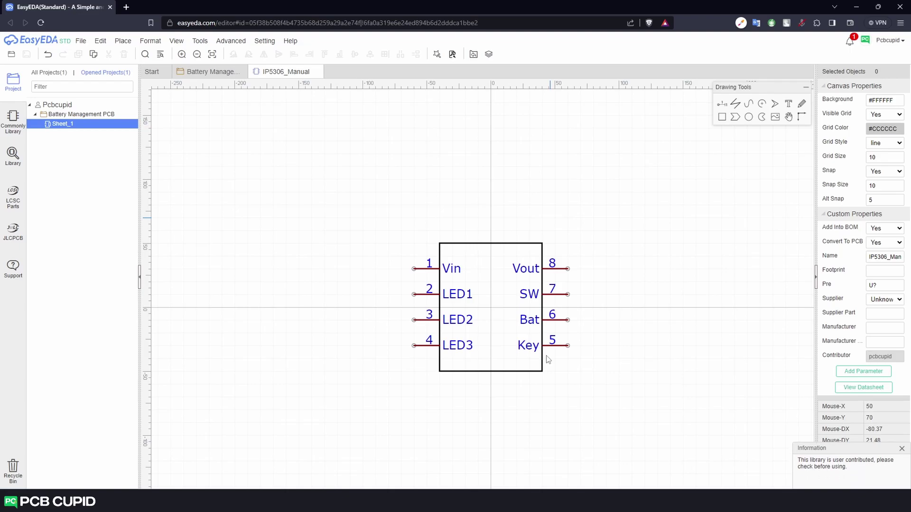
# Locate the IP5306_Manual symbol among the Work Space symbols in the library and preview it.
pyautogui.scroll(2, 548, 339)
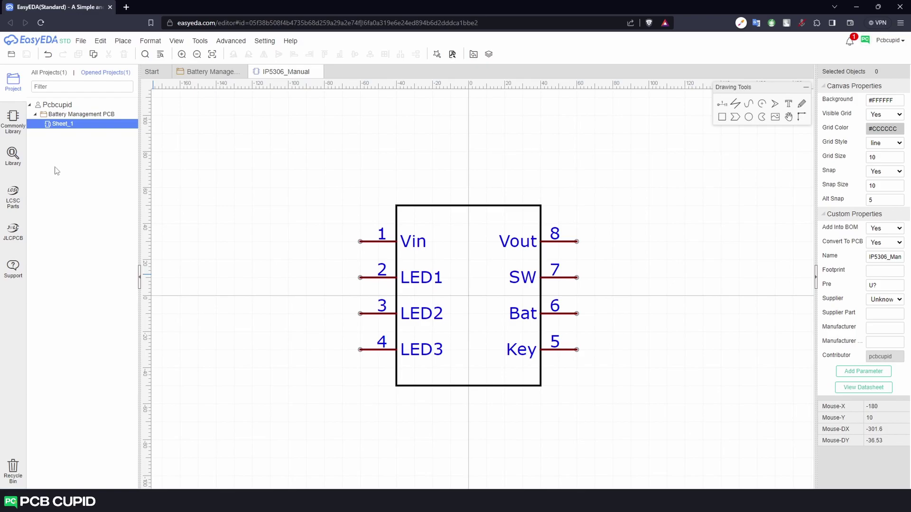
pyautogui.click(13, 159)
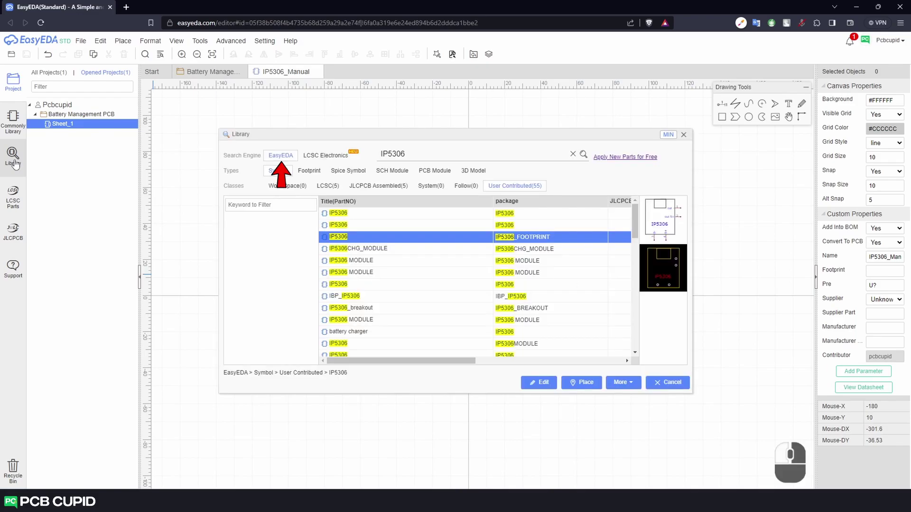
pyautogui.click(283, 186)
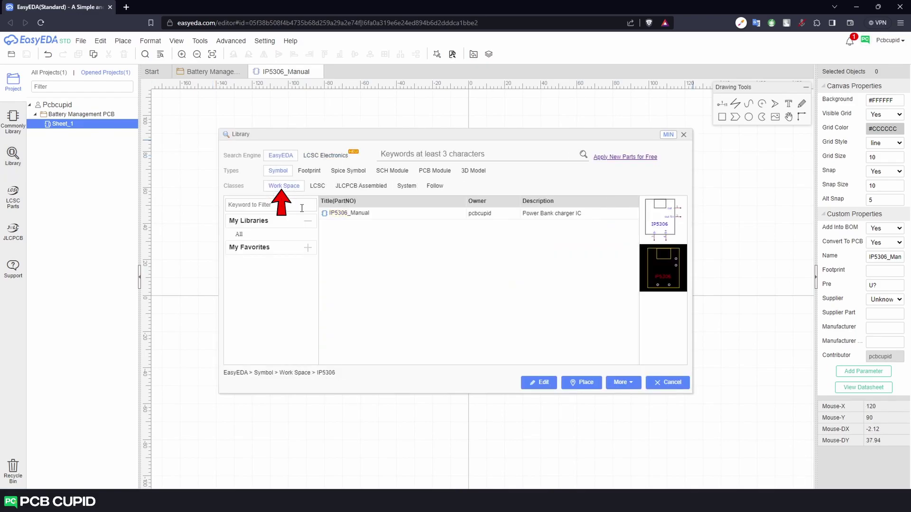
pyautogui.click(369, 219)
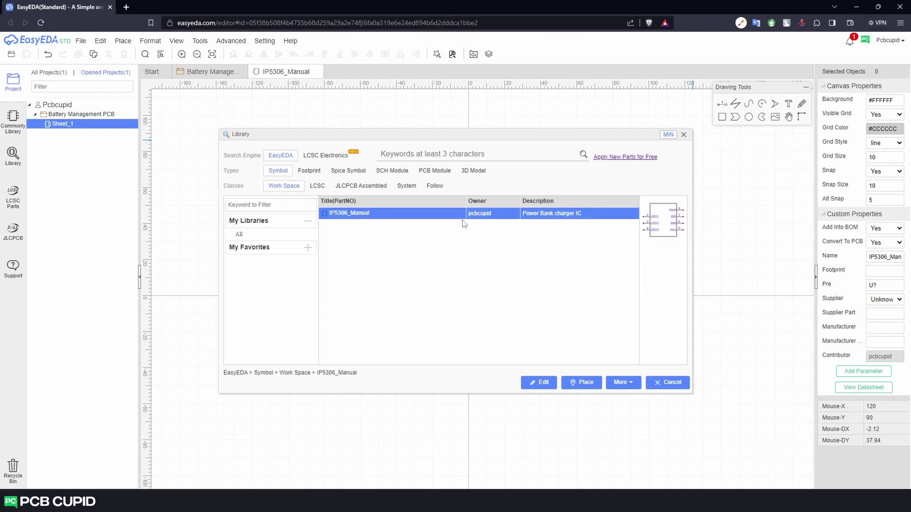
pyautogui.doubleClick(398, 220)
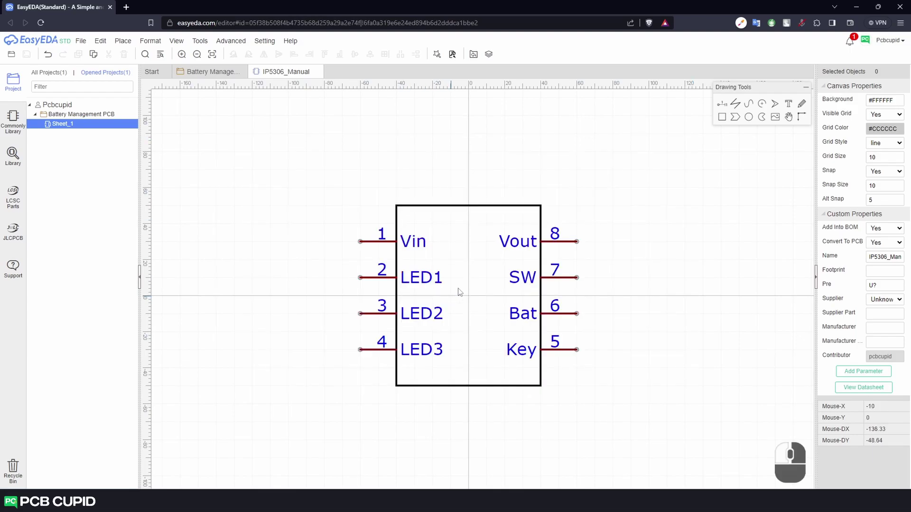
# Place the IP5306_Manual symbol from the library in the Battery Management schematic, above and left of U1.
pyautogui.click(209, 71)
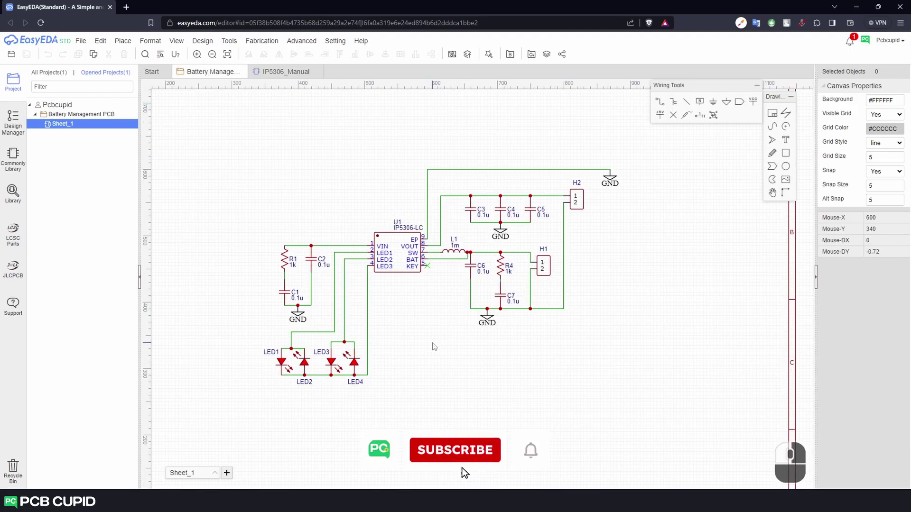
pyautogui.hotkey('shift', 'f')
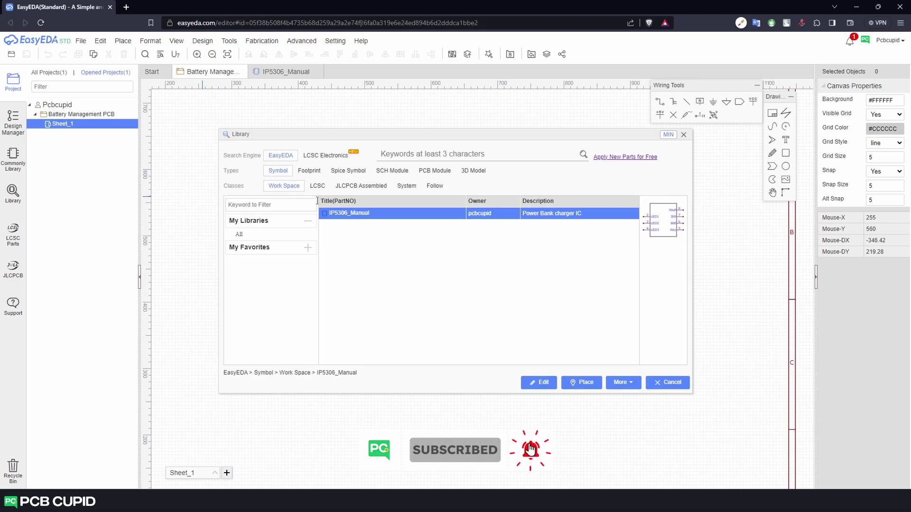
pyautogui.doubleClick(393, 221)
pyautogui.click(321, 154)
pyautogui.press('Escape')
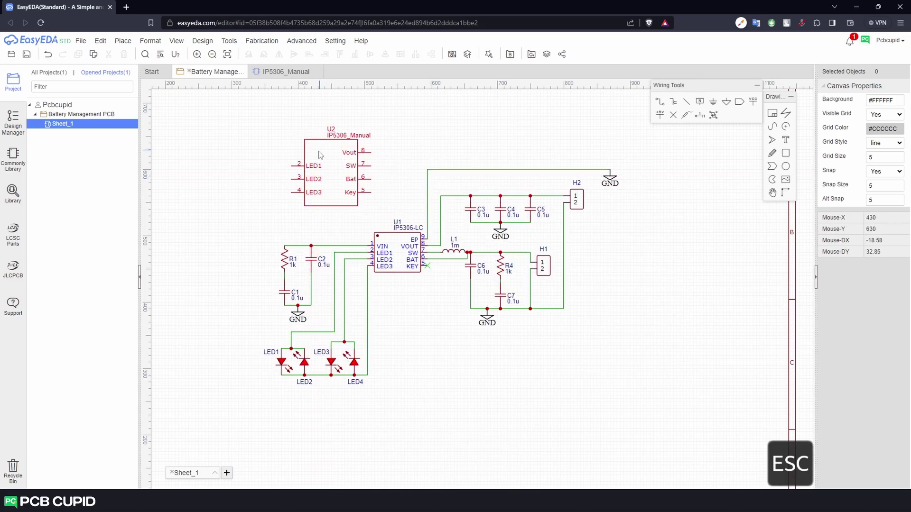
# Inspect the placed symbol's pins, set the Vin pin's Show option to Yes in the IP5306_Manual symbol, and save it.
pyautogui.click(321, 154)
pyautogui.scroll(5, 320, 152)
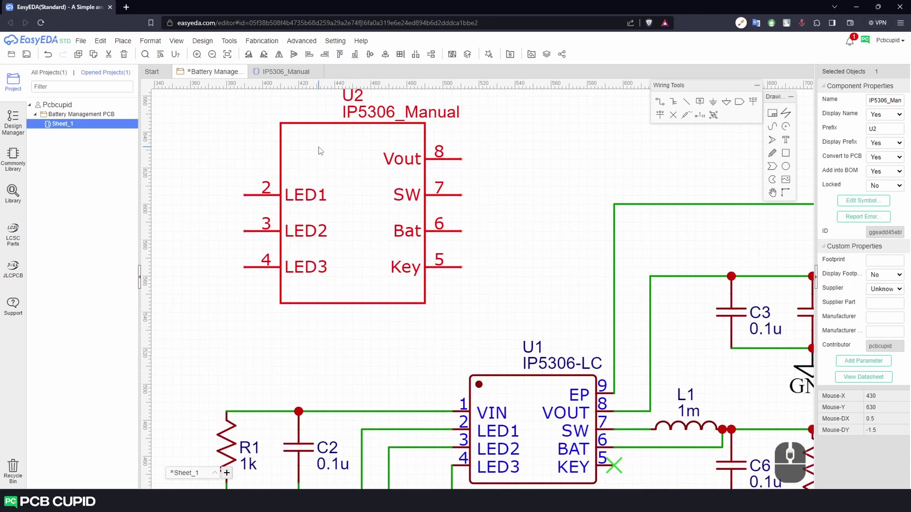
pyautogui.scroll(-5, 321, 151)
pyautogui.press('Escape')
pyautogui.click(284, 72)
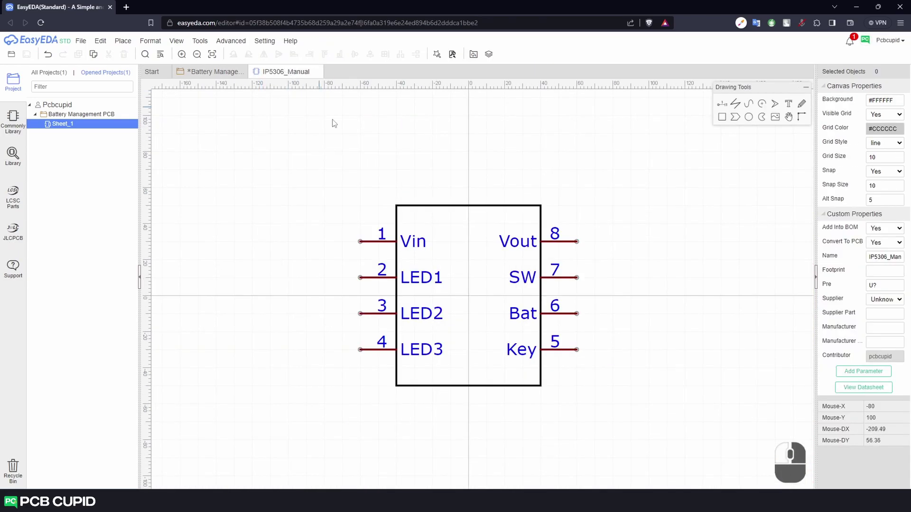
pyautogui.click(413, 245)
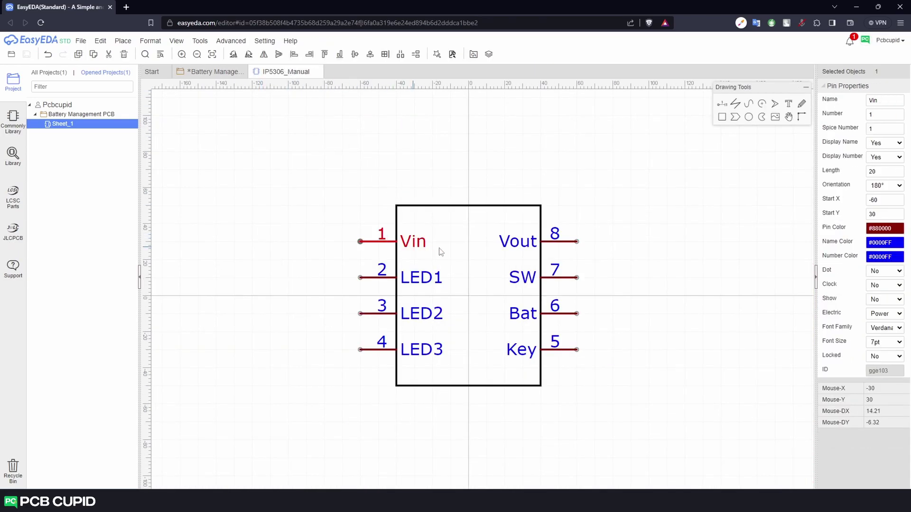
pyautogui.click(885, 302)
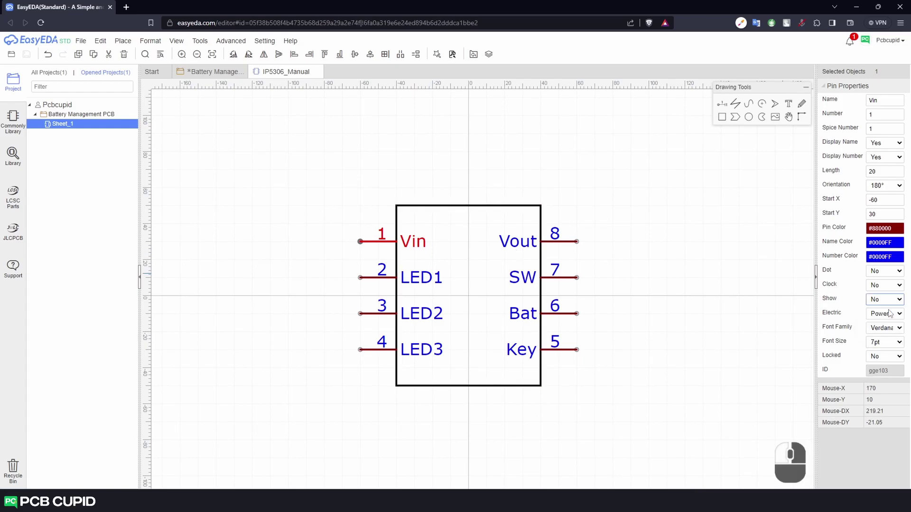
pyautogui.click(875, 309)
pyautogui.click(758, 290)
pyautogui.hotkey('ctrl', 's')
# Save the Battery Management schematic and update the placed U2 symbol from the library.
pyautogui.click(220, 71)
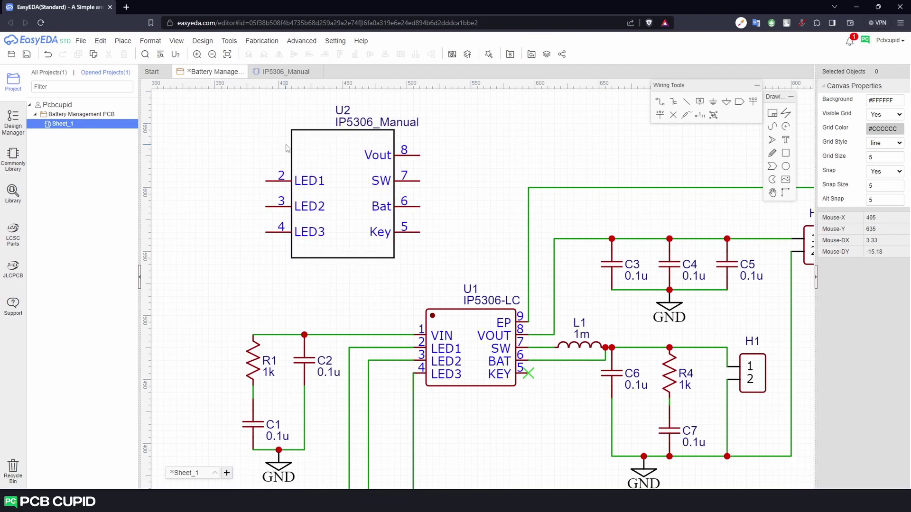
pyautogui.hotkey('ctrl', 's')
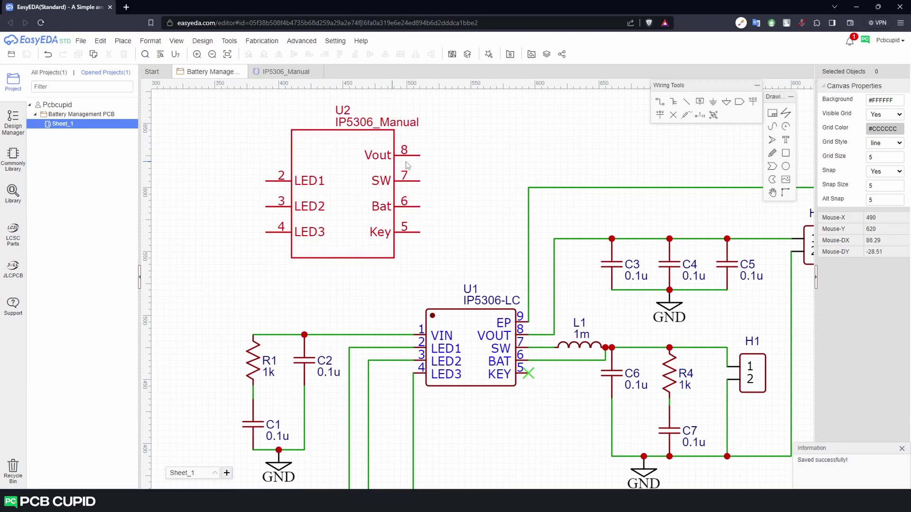
pyautogui.rightClick(351, 165)
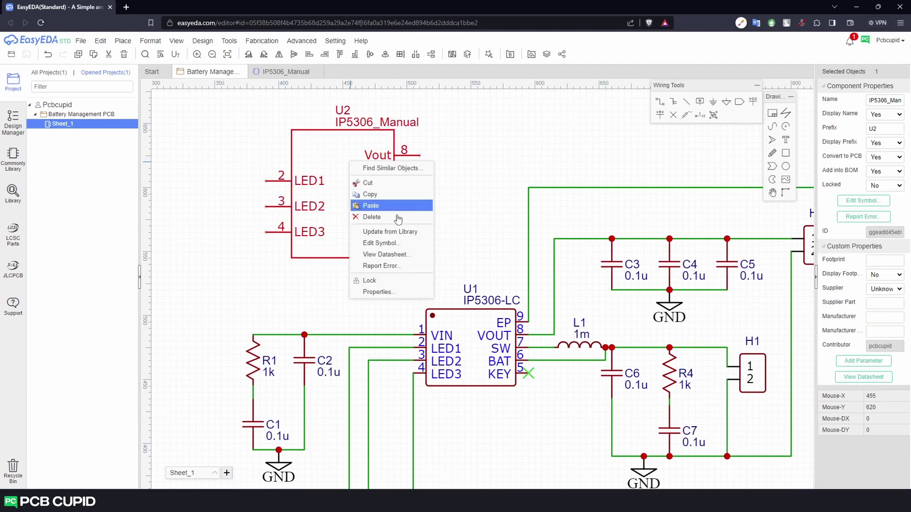
pyautogui.click(389, 231)
pyautogui.click(440, 281)
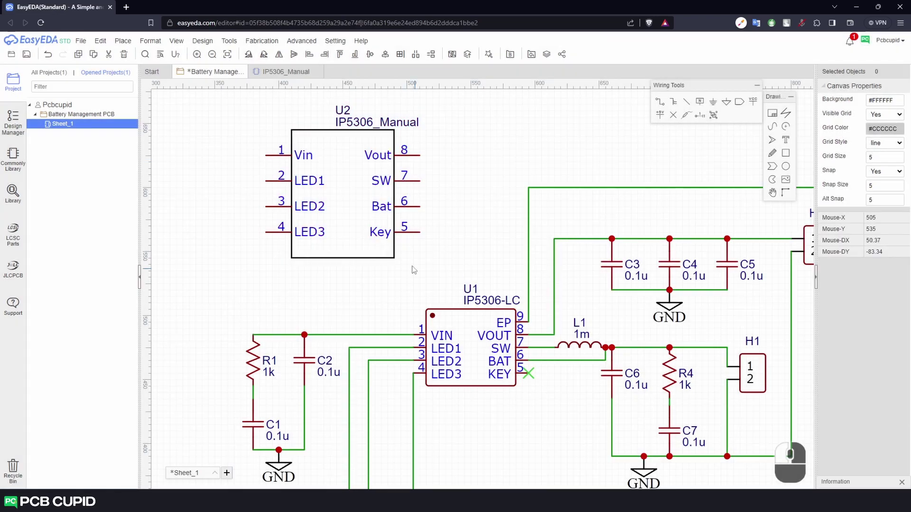
# Delete the U2 IP5306_Manual symbol from the schematic.
pyautogui.scroll(-6, 365, 227)
pyautogui.scroll(5, 365, 227)
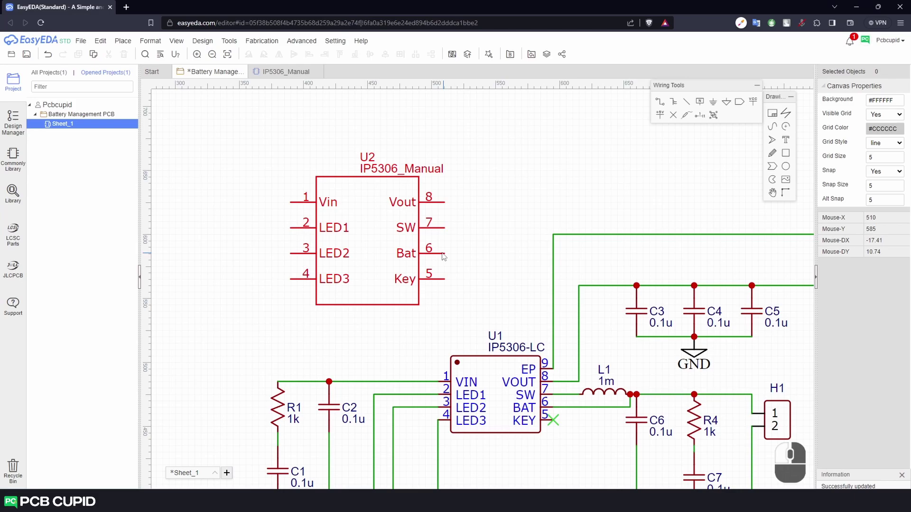
pyautogui.scroll(-5, 444, 256)
pyautogui.scroll(4, 417, 243)
pyautogui.click(416, 242)
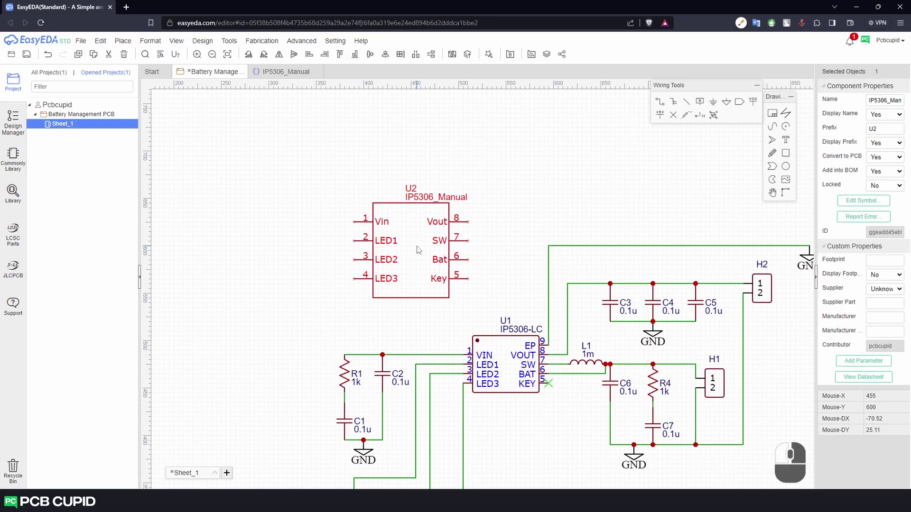
pyautogui.press('Delete')
pyautogui.scroll(-3, 392, 220)
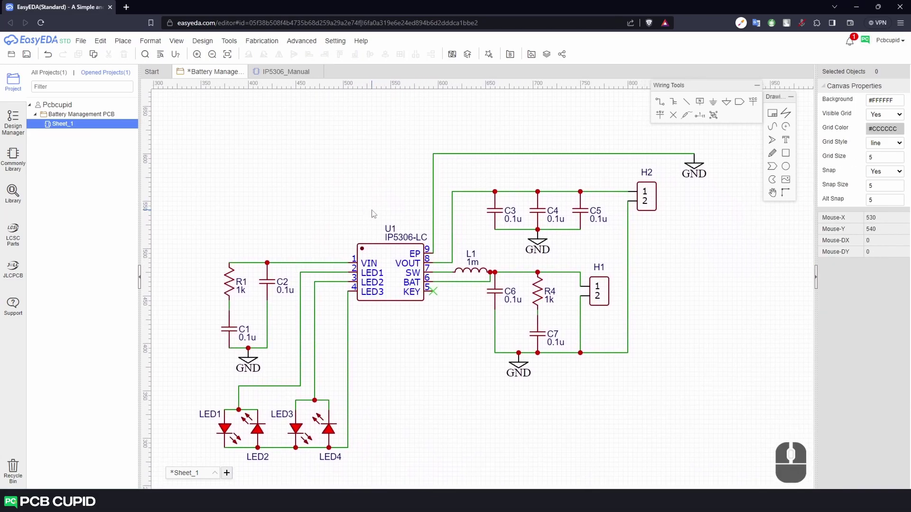
pyautogui.scroll(2, 198, 130)
# Create a new symbol document and enter IP5306_Wizard as the name in the Symbol Wizard.
pyautogui.click(100, 41)
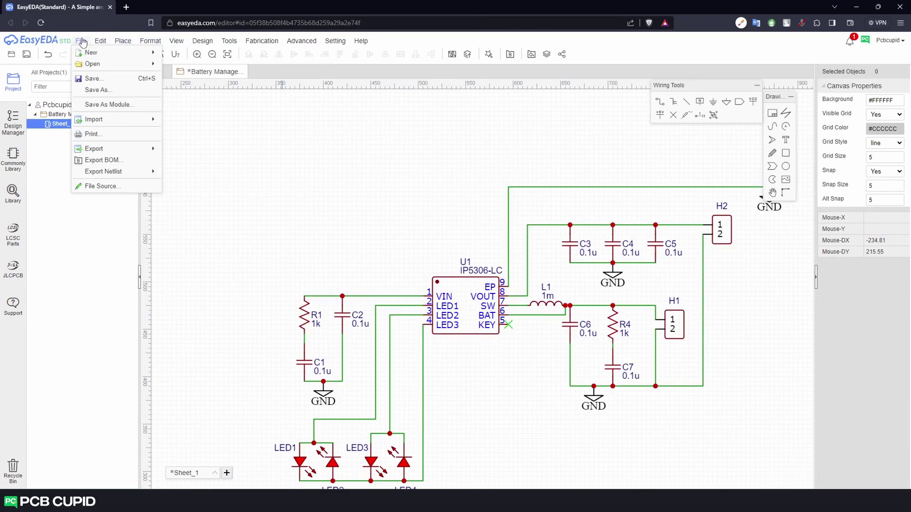
pyautogui.moveTo(99, 58)
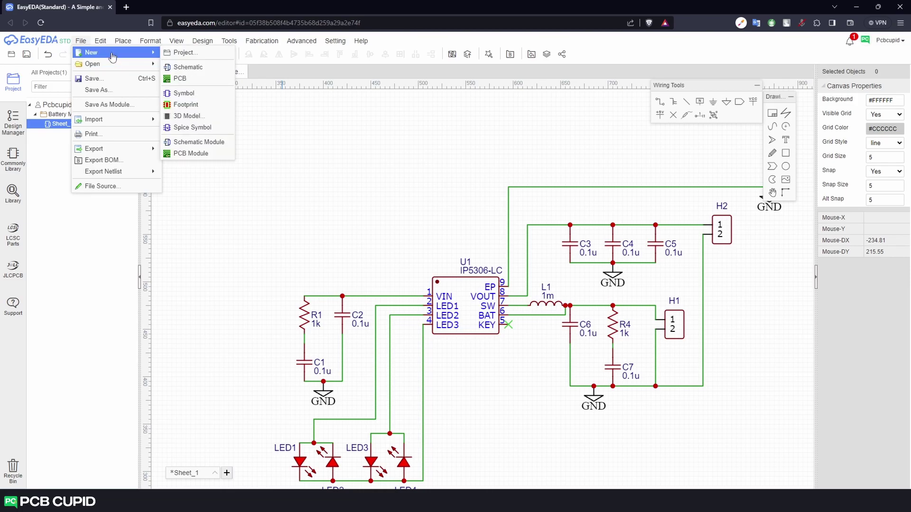
pyautogui.click(205, 96)
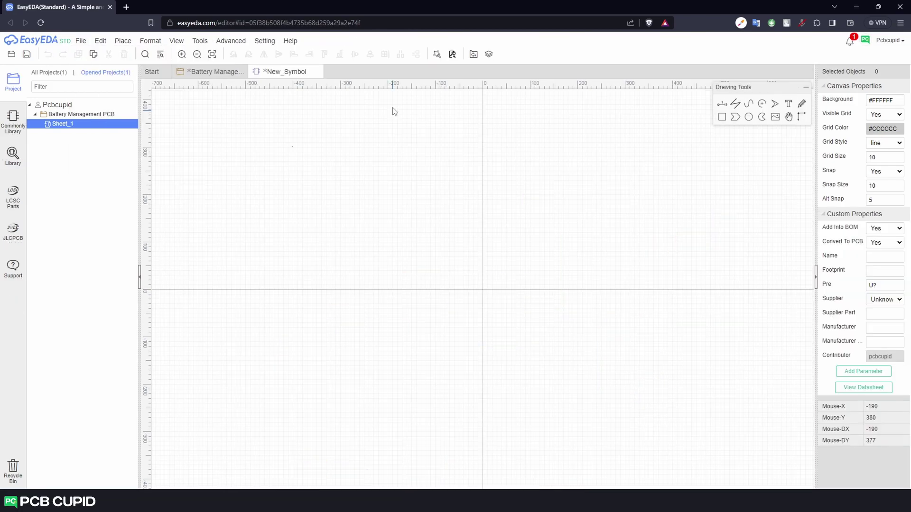
pyautogui.click(437, 55)
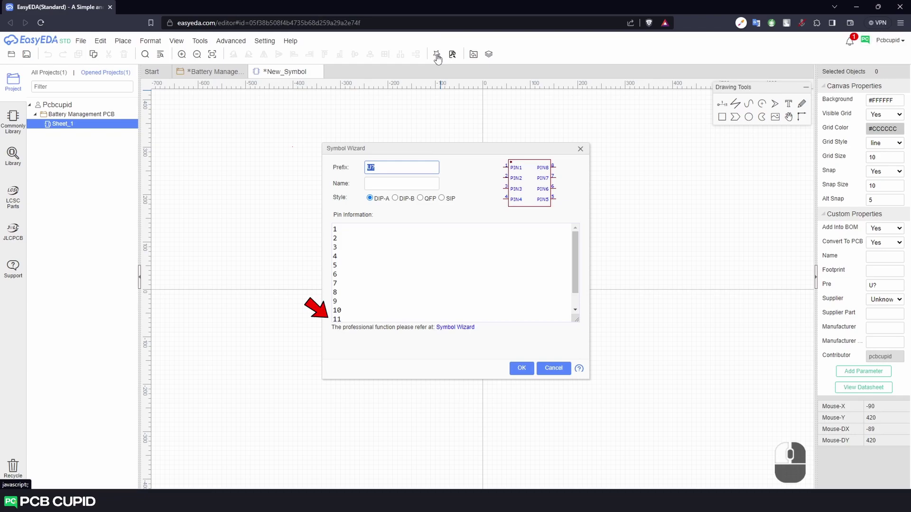
pyautogui.press('Tab')
pyautogui.write('IP5306_Wizard')
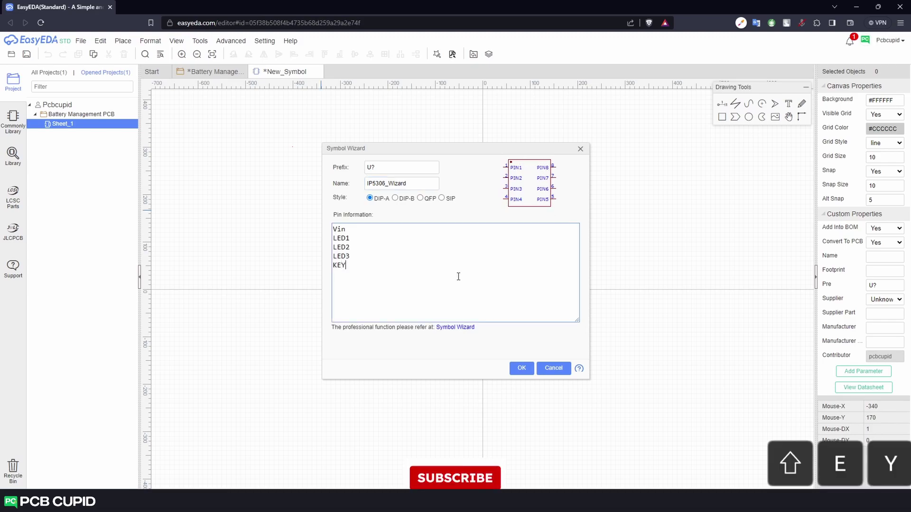
# List the pins Vin, LED1, LED2, LED3, KEY, BAT, SW, VOUT and GND in order and generate the DIP-A symbol.
pyautogui.press('Return')
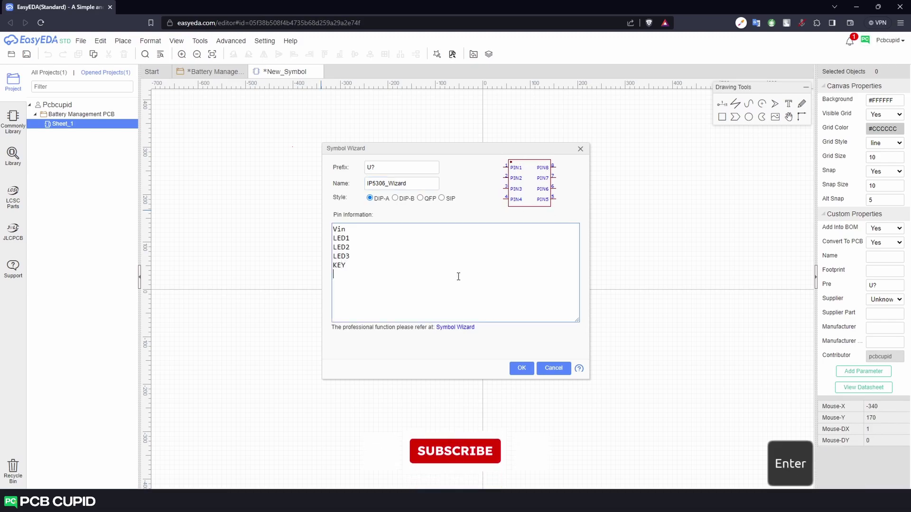
pyautogui.write('BAT')
pyautogui.press('Return')
pyautogui.write('SW')
pyautogui.press('Return')
pyautogui.write('VOUT')
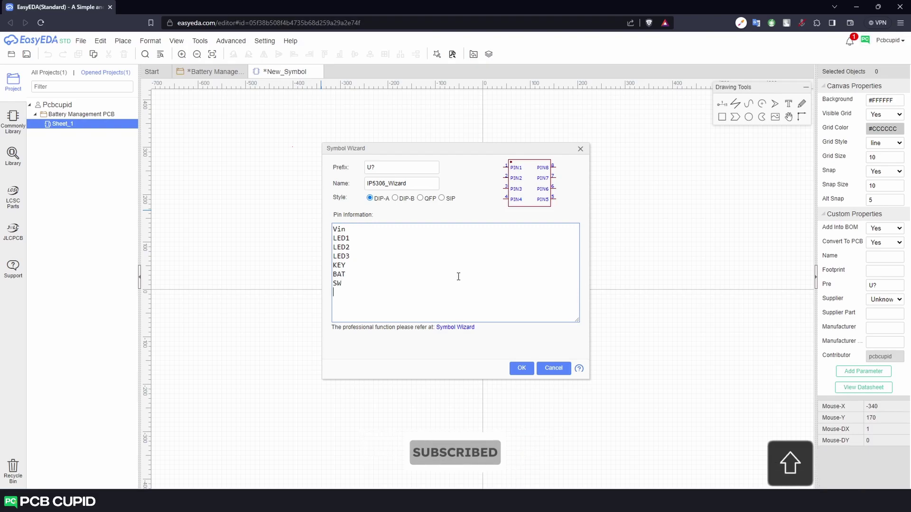
pyautogui.press('Return')
pyautogui.write('GND')
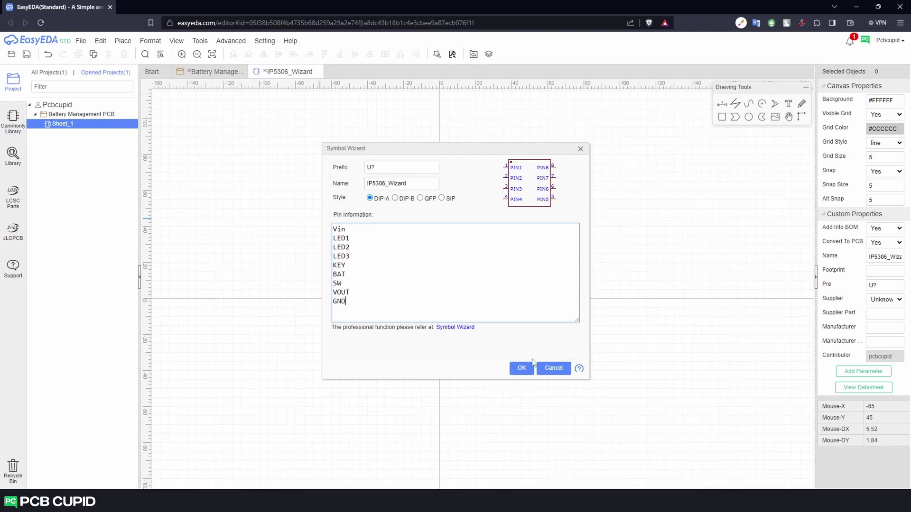
pyautogui.click(521, 369)
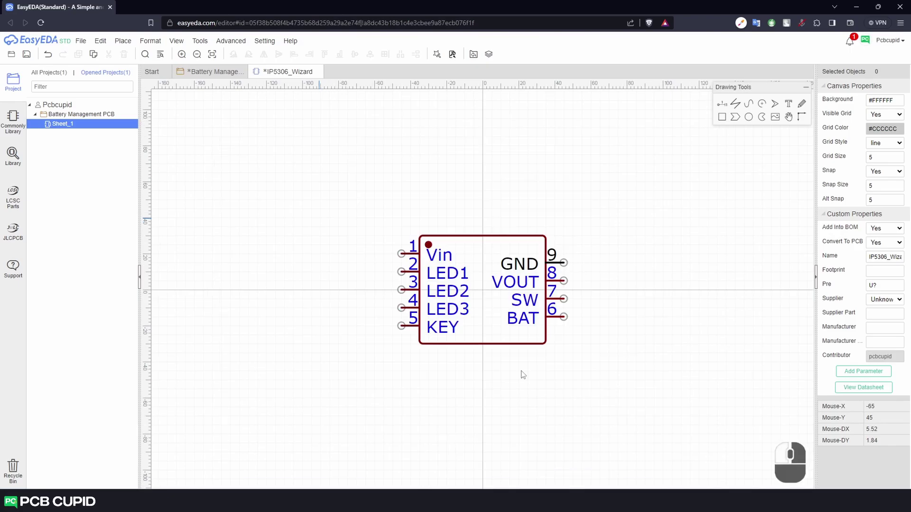
# Move the KEY pin to the symbol's right side below BAT and realign the pin columns vertically within the body.
pyautogui.moveTo(306, 186); pyautogui.dragTo(607, 404)
pyautogui.click(608, 405)
pyautogui.moveTo(431, 327); pyautogui.dragTo(551, 332)
pyautogui.press('z')
pyautogui.click(573, 381)
pyautogui.moveTo(595, 356); pyautogui.dragTo(546, 250)
pyautogui.press('Up')
pyautogui.press('Down')
pyautogui.click(669, 341)
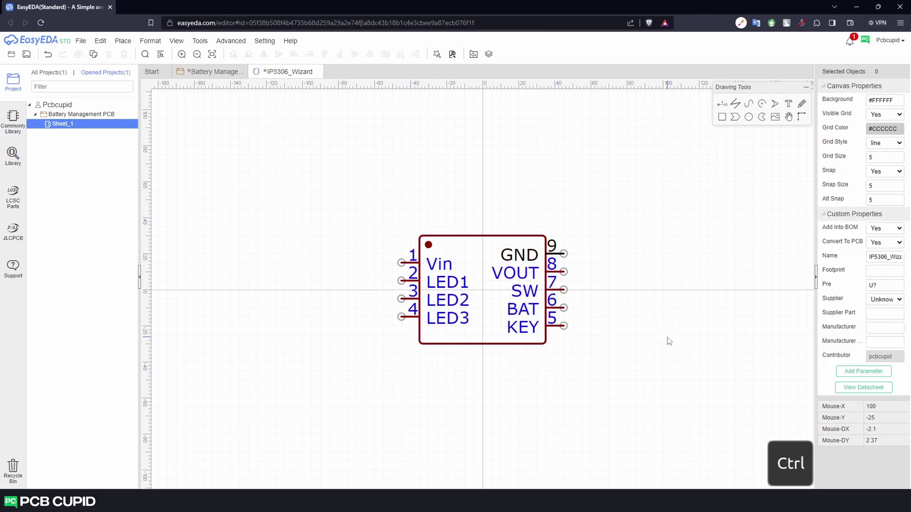
# Save the IP5306_Wizard symbol and place it in the Battery Management schematic, above and left of U1.
pyautogui.hotkey('ctrl', 's')
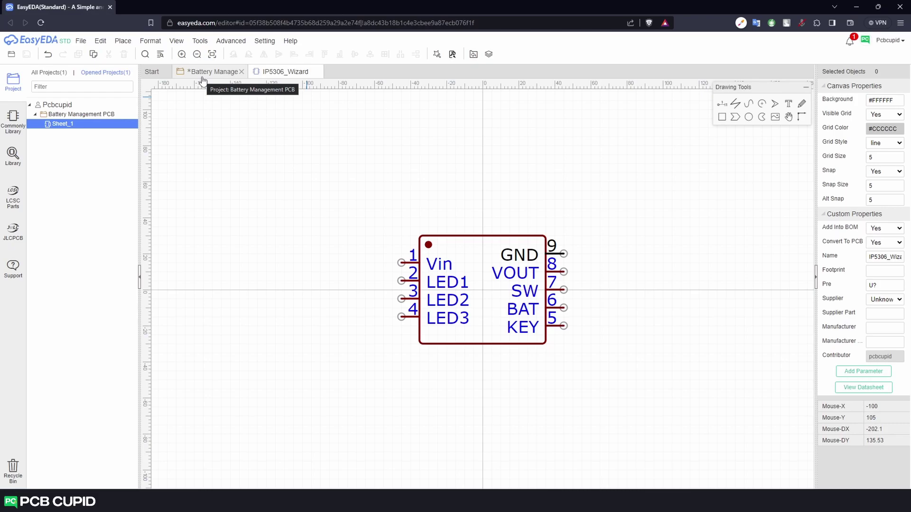
pyautogui.click(208, 71)
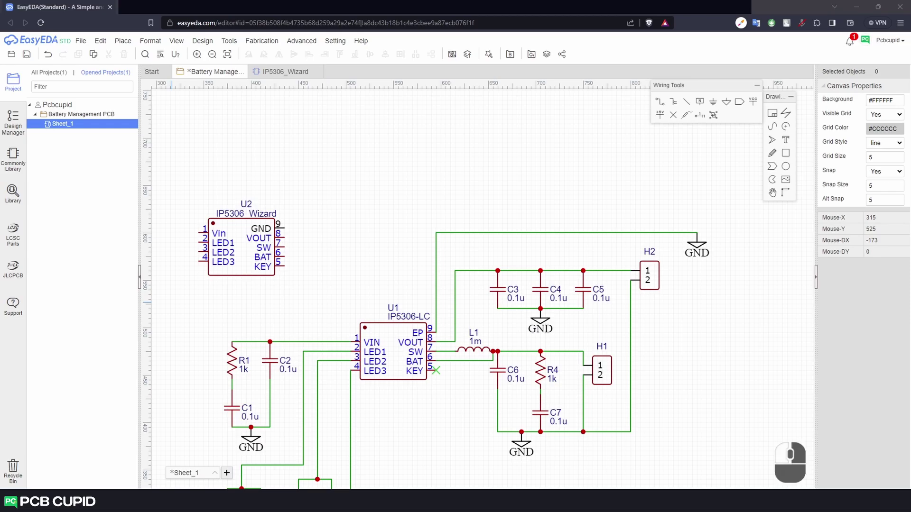
pyautogui.moveTo(170, 181); pyautogui.dragTo(334, 308)
pyautogui.click(304, 111)
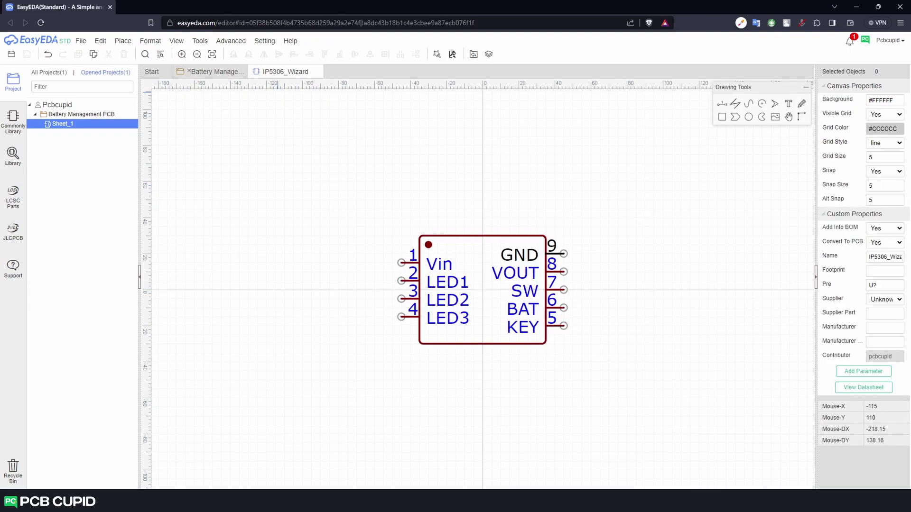
# Create another new symbol document and open the Datasheet Extract Wizard.
pyautogui.click(81, 40)
pyautogui.moveTo(93, 63)
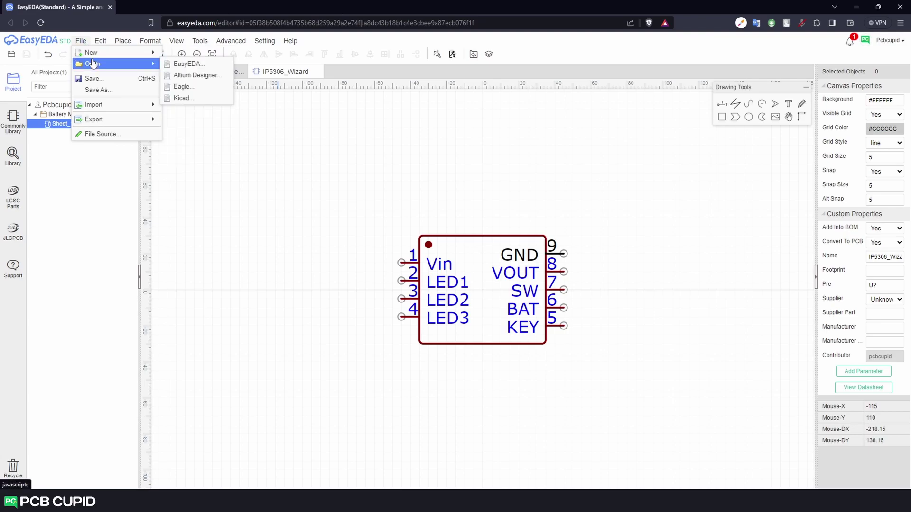
pyautogui.click(183, 90)
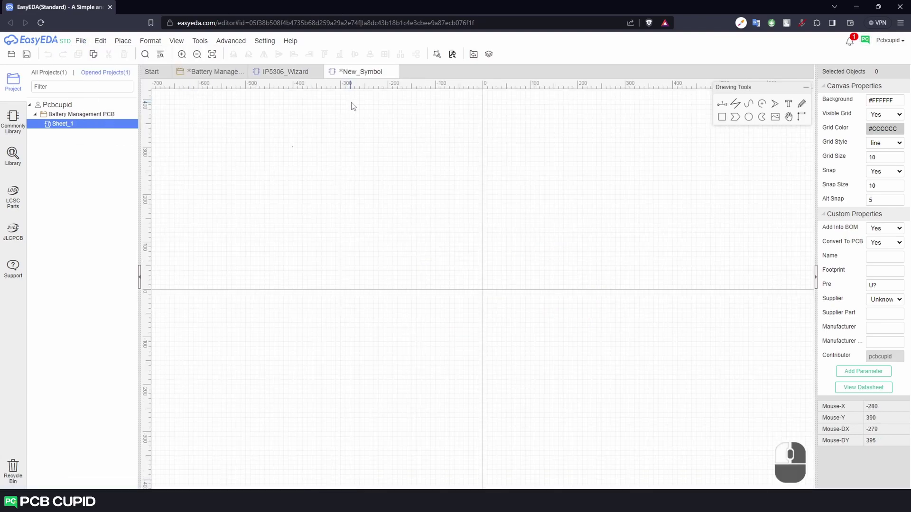
pyautogui.click(452, 55)
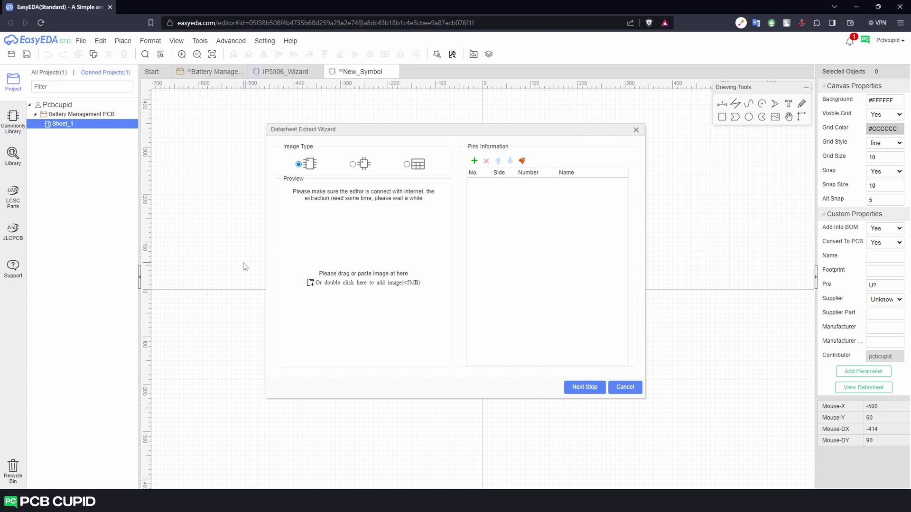
# Try to extract the pins from a screenshot of the datasheet's pinout drawing with the power PAD.
pyautogui.press('s')
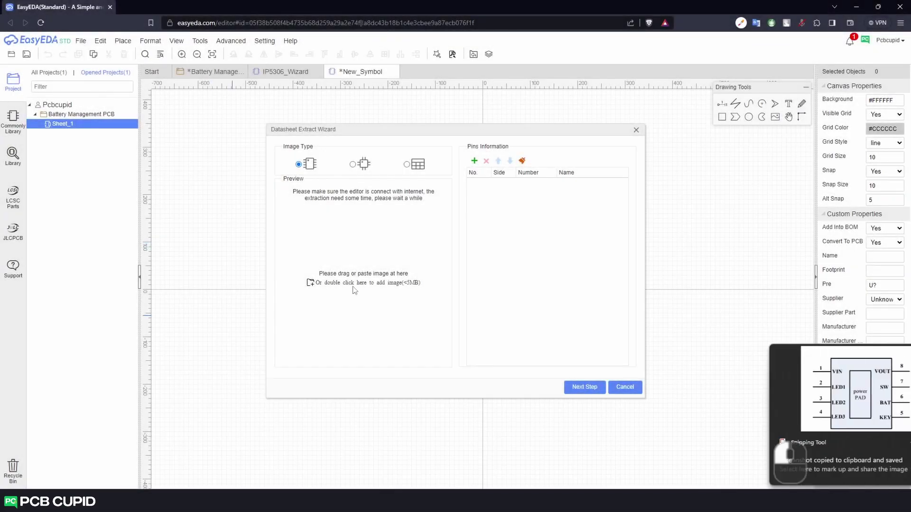
pyautogui.hotkey('ctrl', 'v')
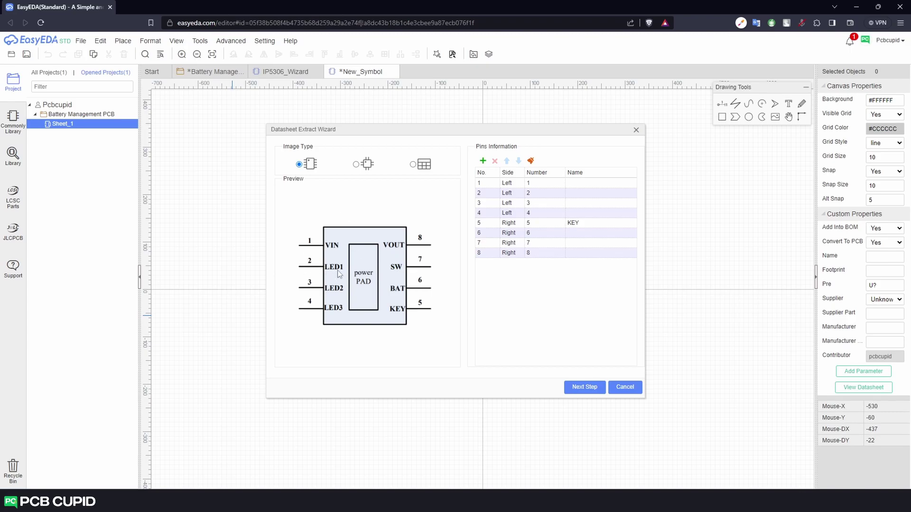
pyautogui.click(555, 223)
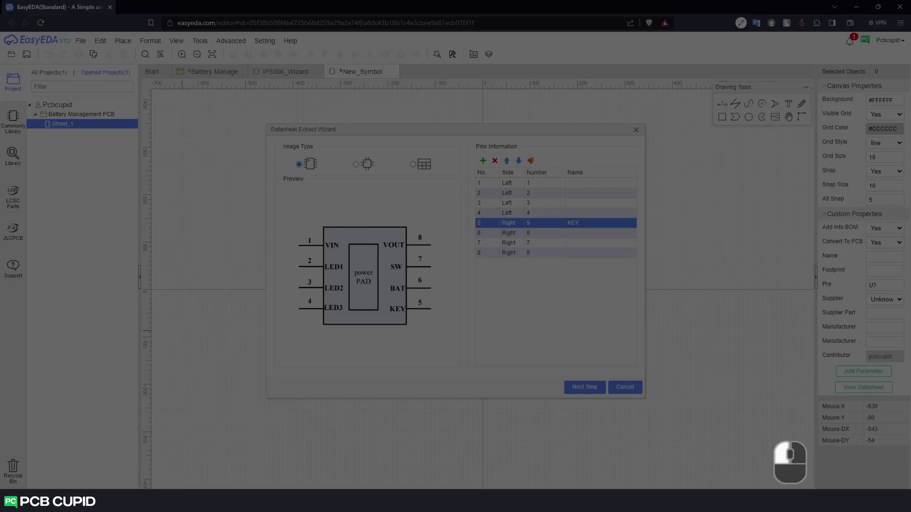
# Capture the datasheet's IP5306 schematic drawing with the GND pin, extract its pins in the wizard, and check the pin names.
pyautogui.moveTo(332, 228); pyautogui.dragTo(395, 326)
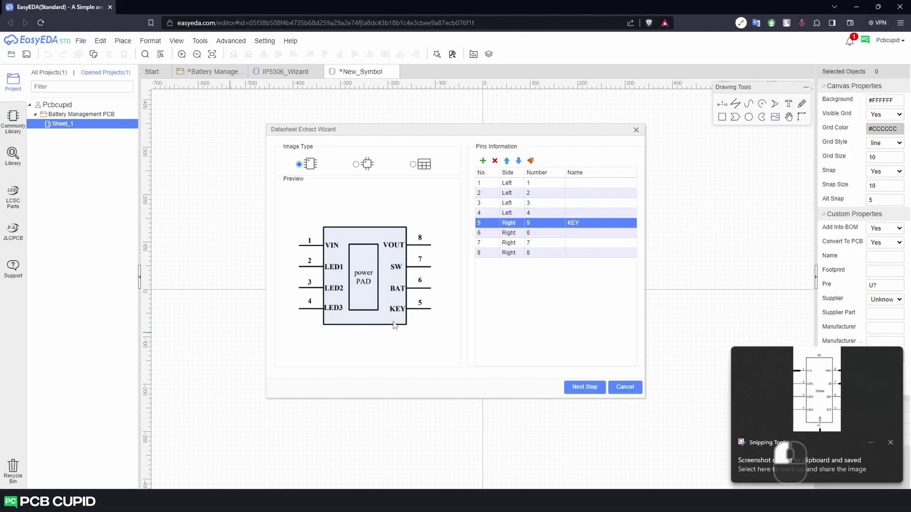
pyautogui.hotkey('ctrl', 'v')
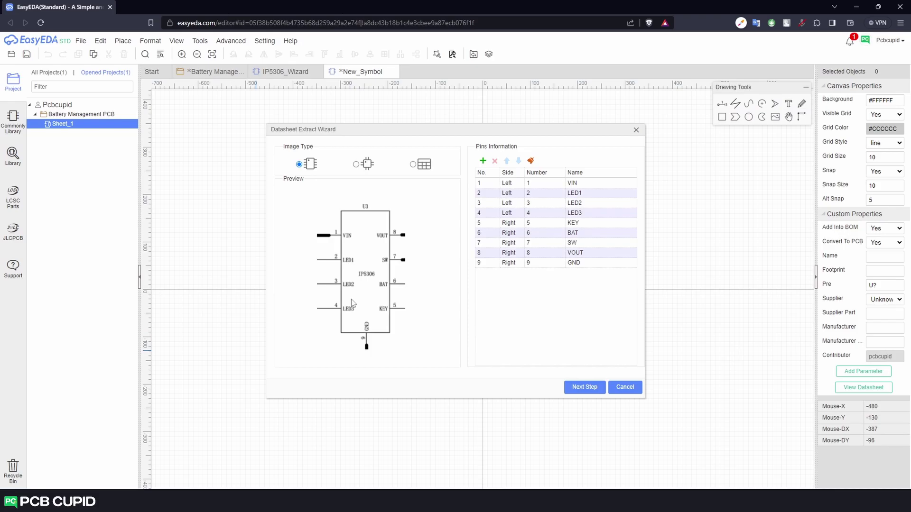
pyautogui.click(575, 193)
pyautogui.moveTo(579, 205); pyautogui.dragTo(587, 220)
# Name the extracted symbol IP5306_Datasheet_Wizard, generate it in DIP-A style, and inspect the result.
pyautogui.click(584, 387)
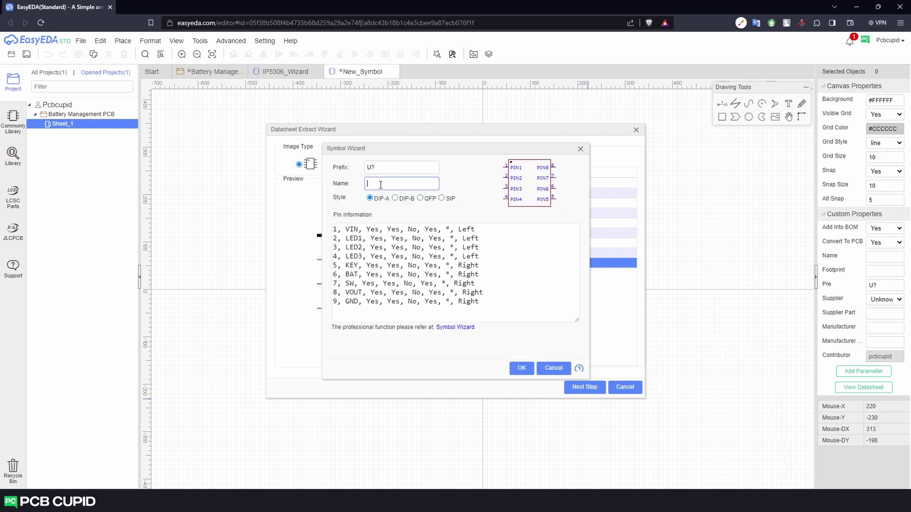
pyautogui.press('shift')
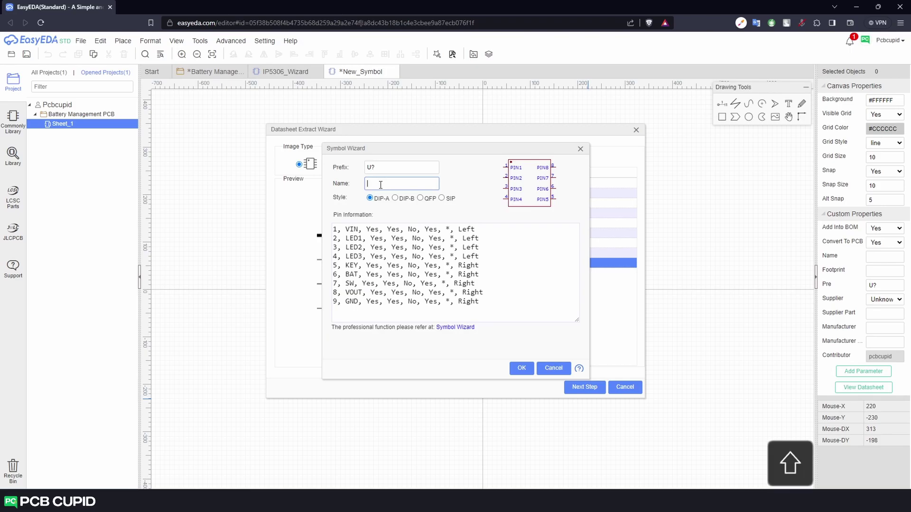
pyautogui.write('IP5306_Datasheet_Wizard')
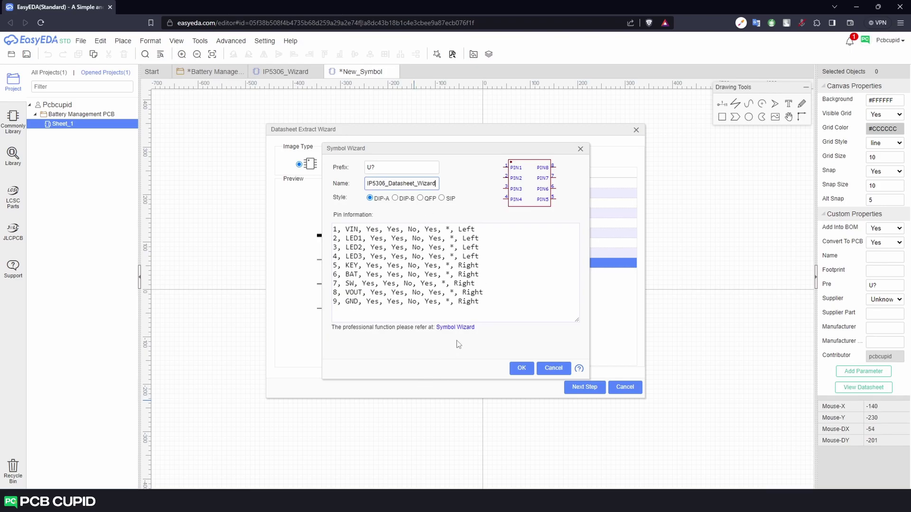
pyautogui.click(521, 369)
pyautogui.scroll(6, 470, 264)
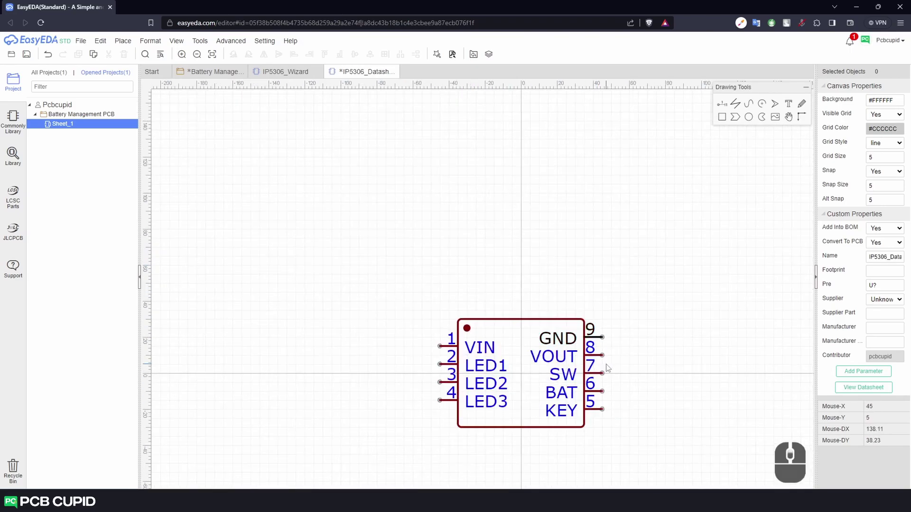
pyautogui.moveTo(359, 177); pyautogui.dragTo(638, 401)
pyautogui.click(639, 402)
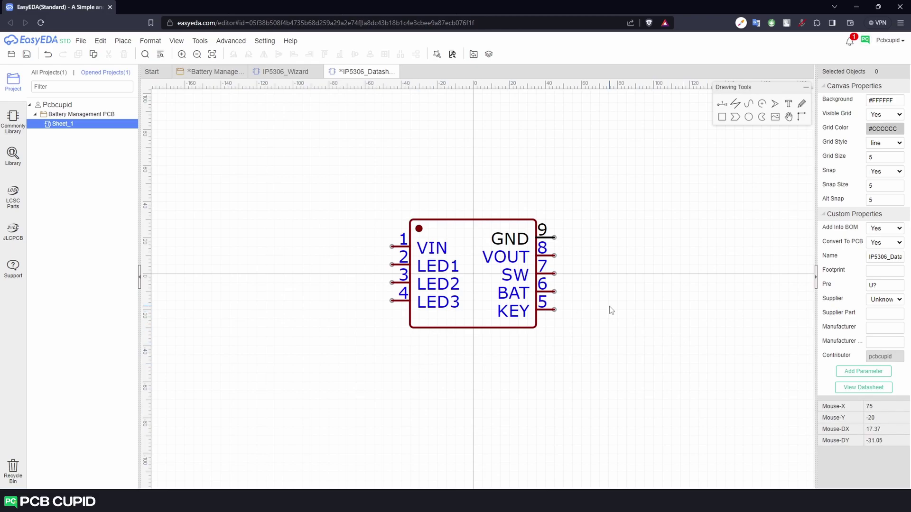
# Save the IP5306_Datasheet_Wizard symbol and place it with the other custom IP5306 symbols in the Battery Management schematic for comparison.
pyautogui.hotkey('ctrl', 's')
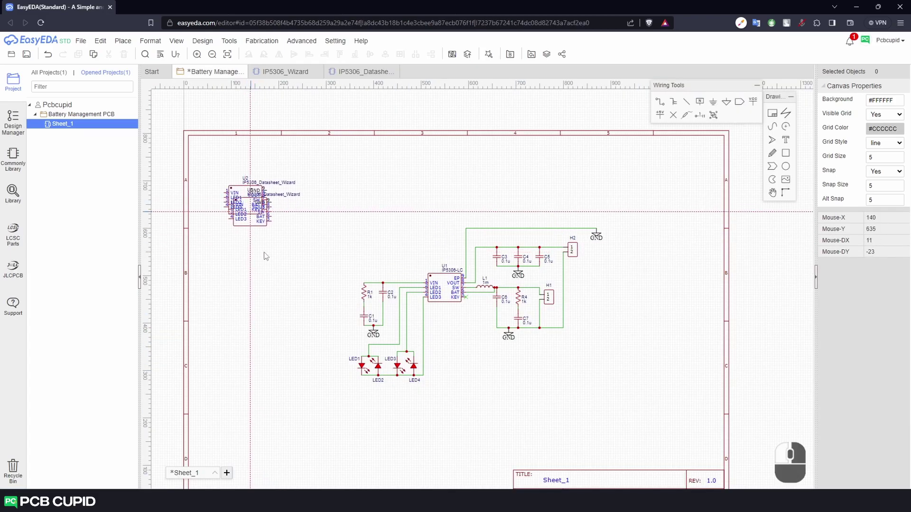
pyautogui.press('Escape')
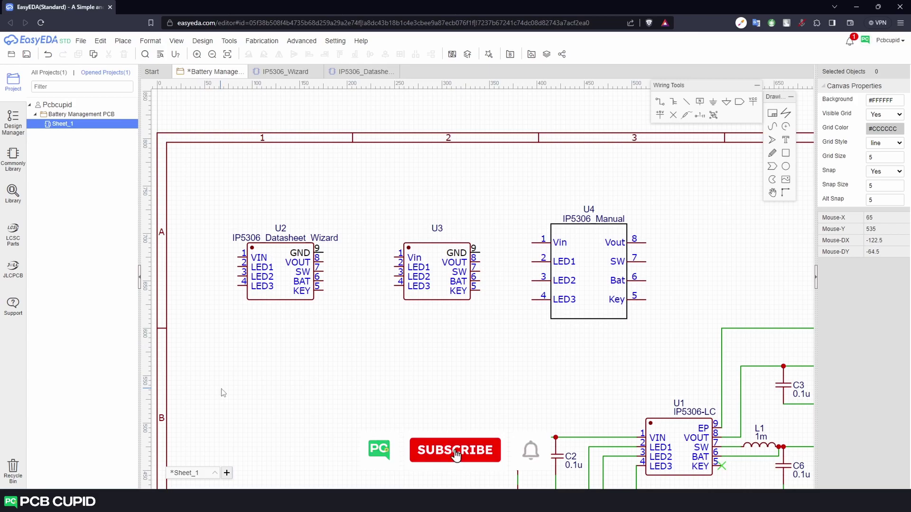
pyautogui.moveTo(354, 356); pyautogui.dragTo(213, 198)
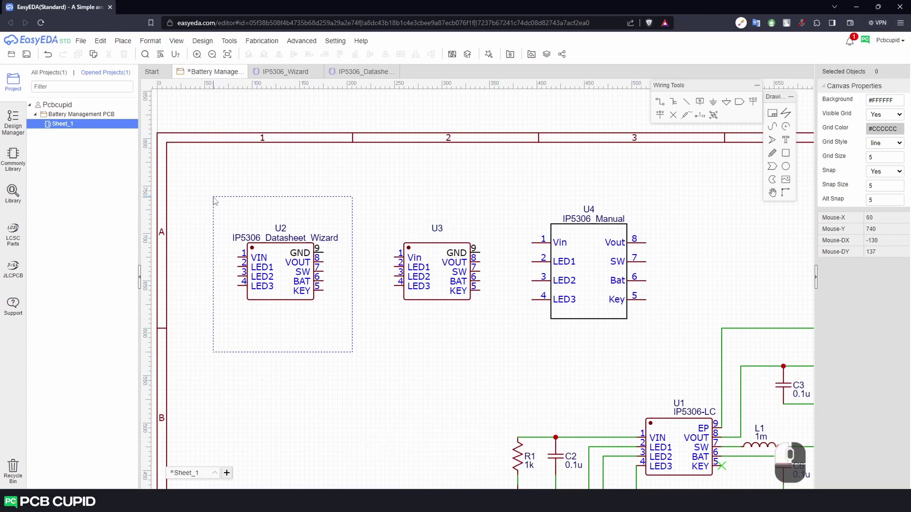